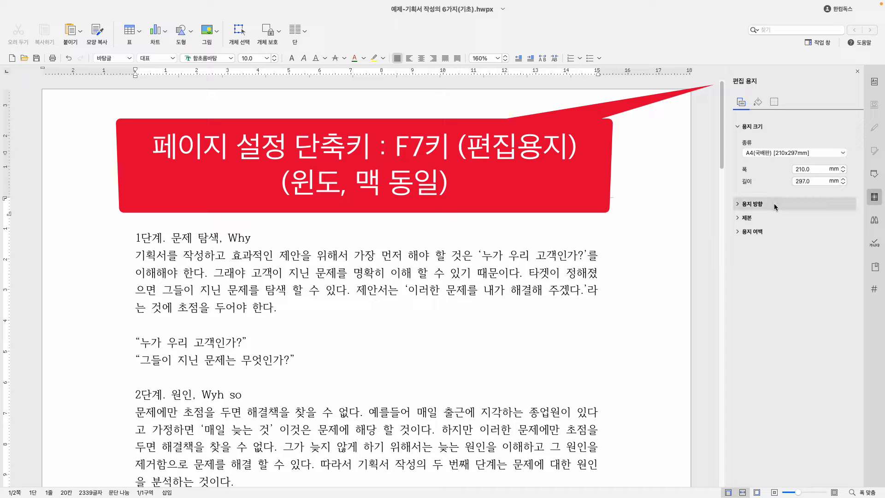
Expand the paper orientation and margin settings and set the left page margin to 30 mm.
left_click(743, 204)
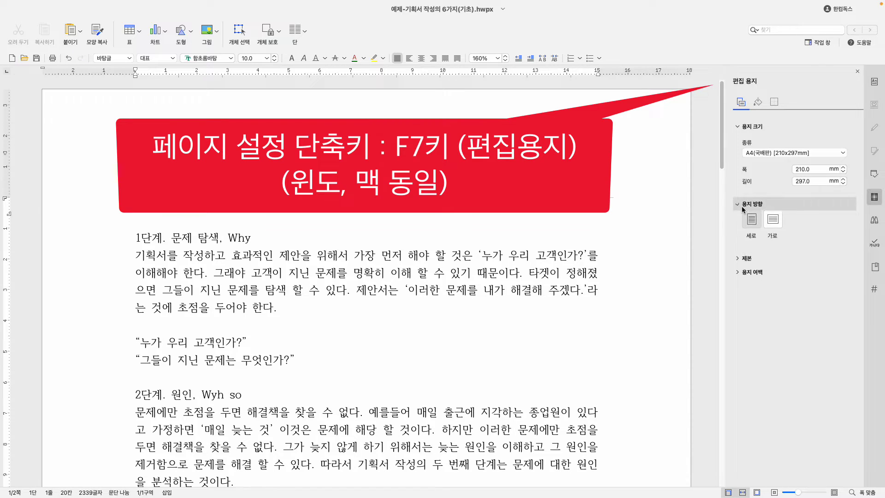
left_click(742, 278)
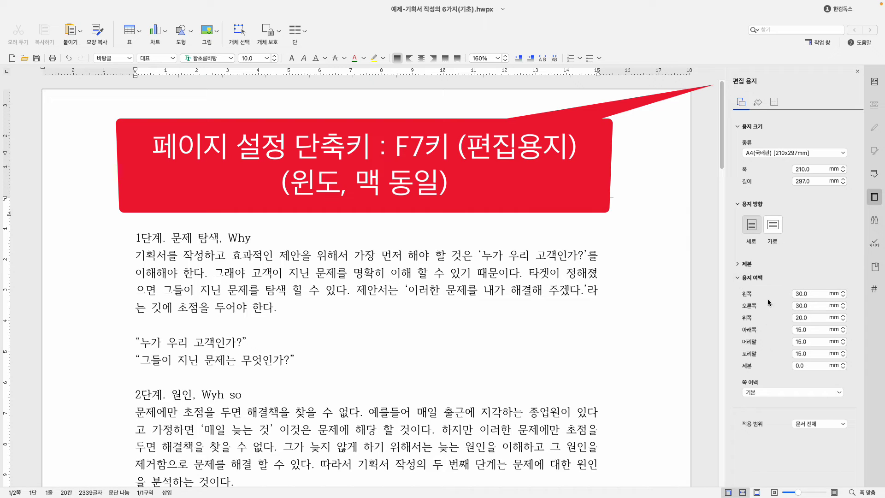
left_click_drag(808, 294, 790, 294)
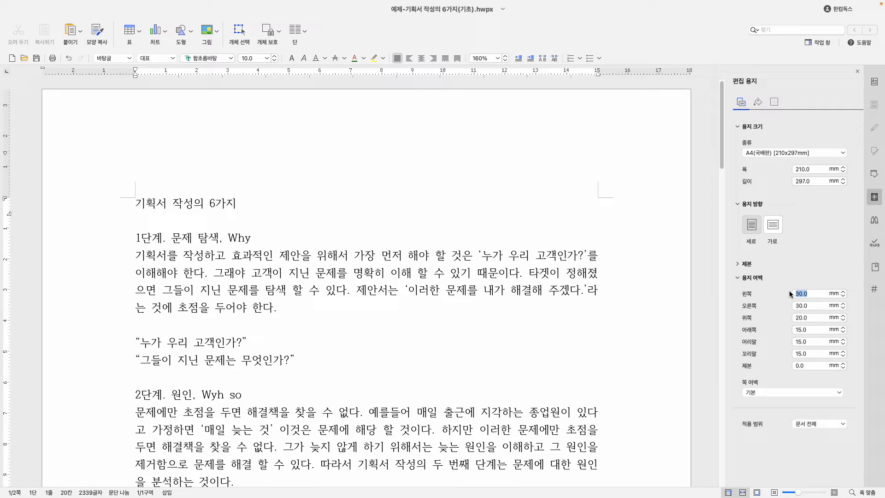
type("30")
key("Return")
Go through the remaining page margin fields one by one and close the page setup.
key("Tab")
key("Tab")
key("Tab")
key("Tab")
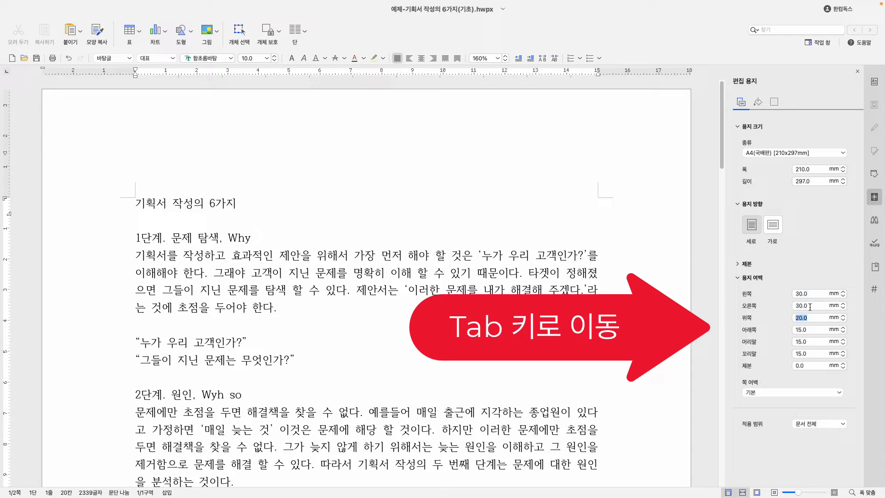
key("Tab")
key("Tab")
left_click(536, 256)
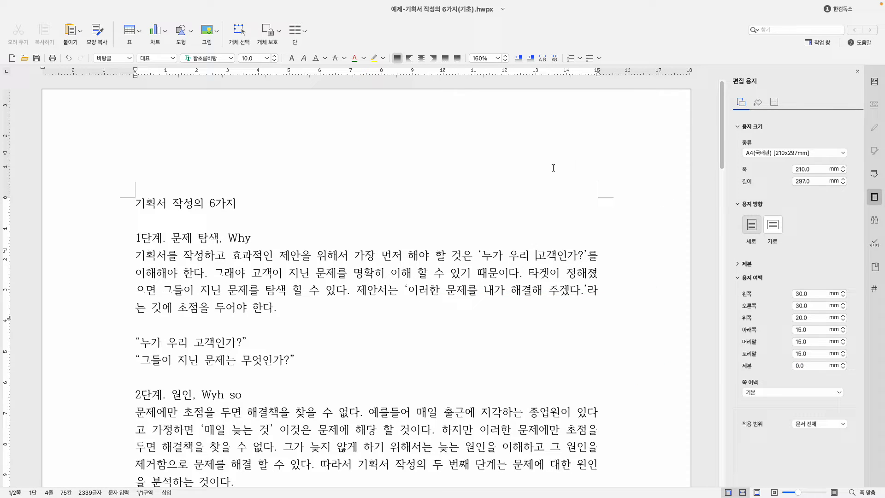
left_click(857, 72)
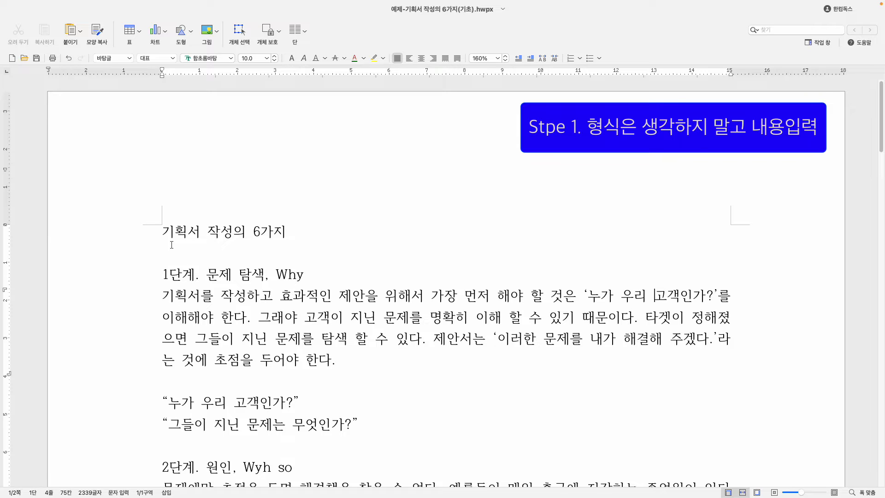
Read through the whole proposal text to the final step and return to its beginning.
scroll(170, 233, "down", 10)
scroll(222, 270, "down", 8)
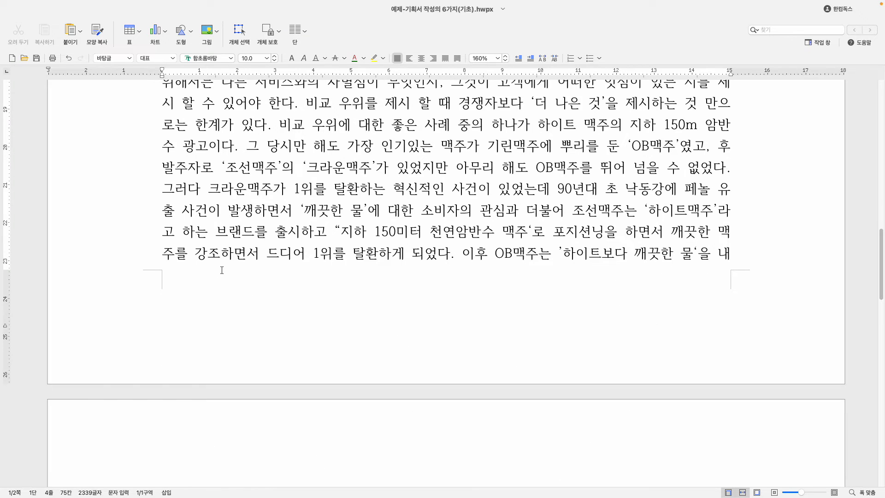
scroll(222, 270, "down", 12)
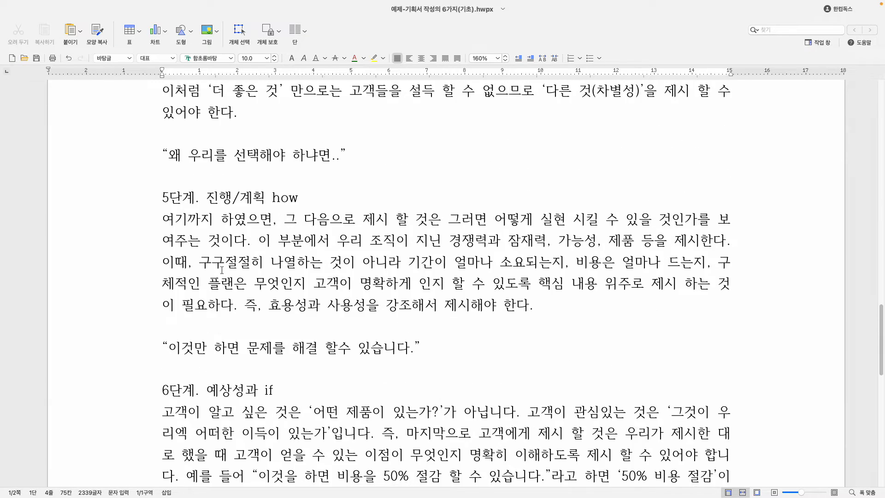
scroll(221, 271, "down", 8)
scroll(207, 248, "down", 2)
scroll(207, 249, "up", 16)
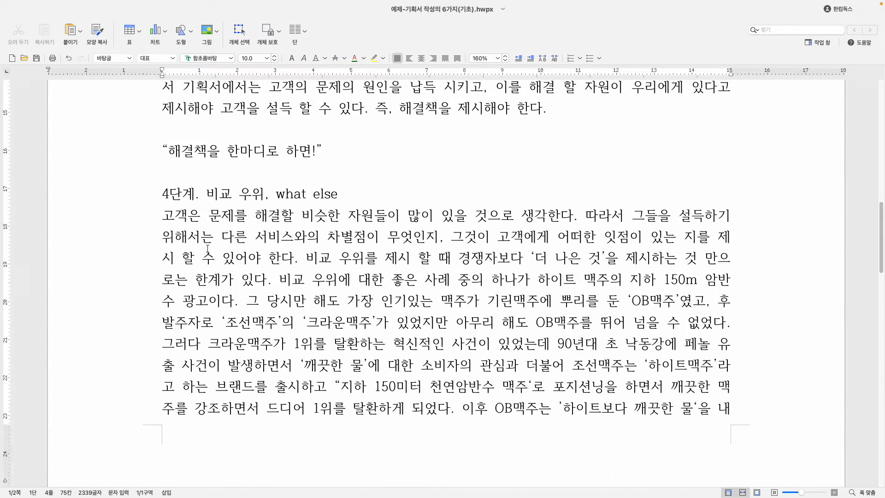
scroll(207, 249, "up", 11)
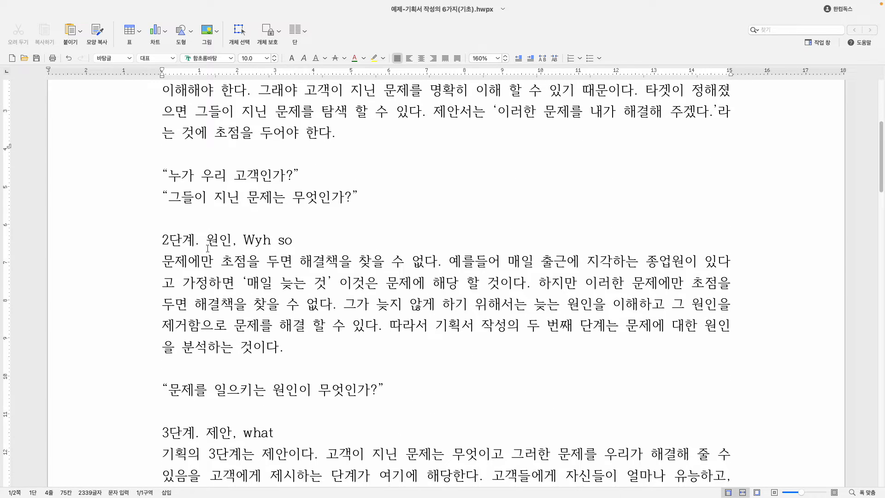
scroll(222, 233, "up", 6)
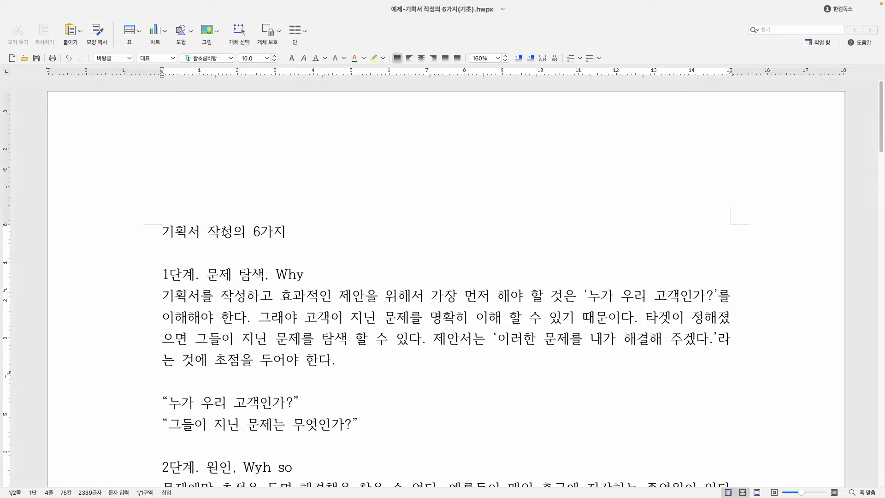
Review the numbered step headings by selecting heading lines such as "2단계. 원인, Wyh so" and "3단계. 제안, what" in turn.
scroll(175, 290, "down", 1)
left_click(107, 237)
scroll(205, 268, "down", 2)
left_click(118, 337)
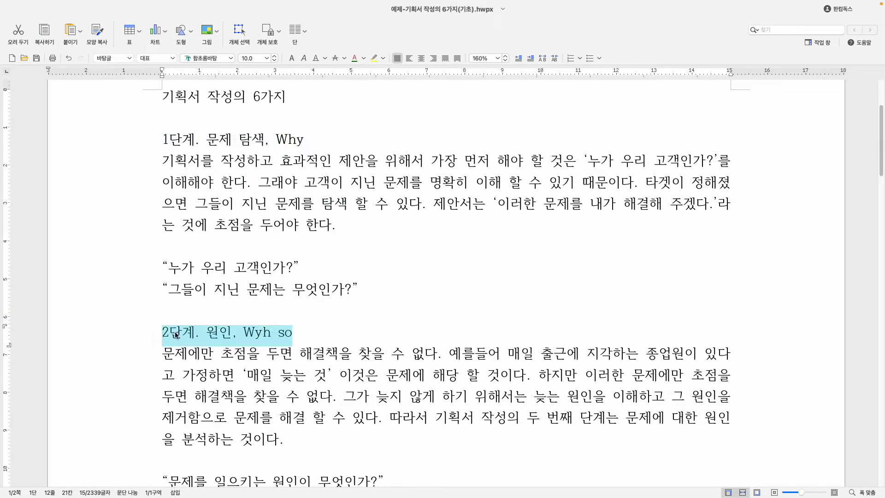
scroll(115, 350, "down", 4)
left_click(112, 371)
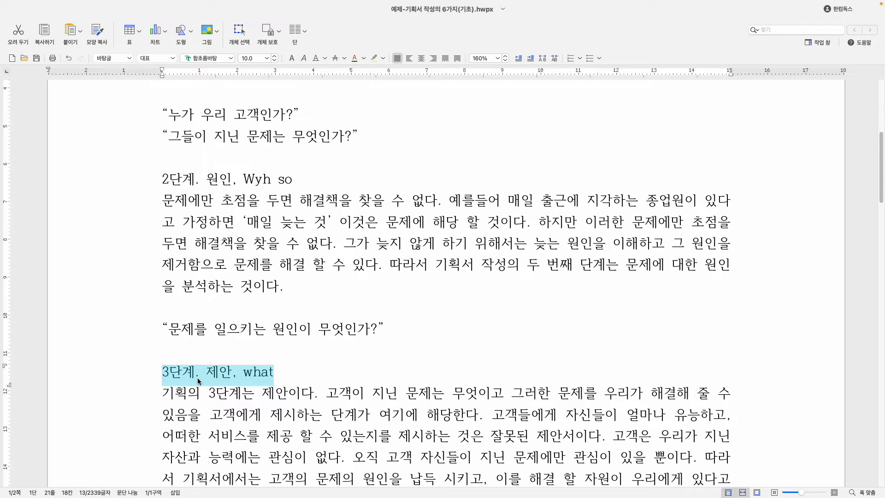
scroll(199, 377, "up", 7)
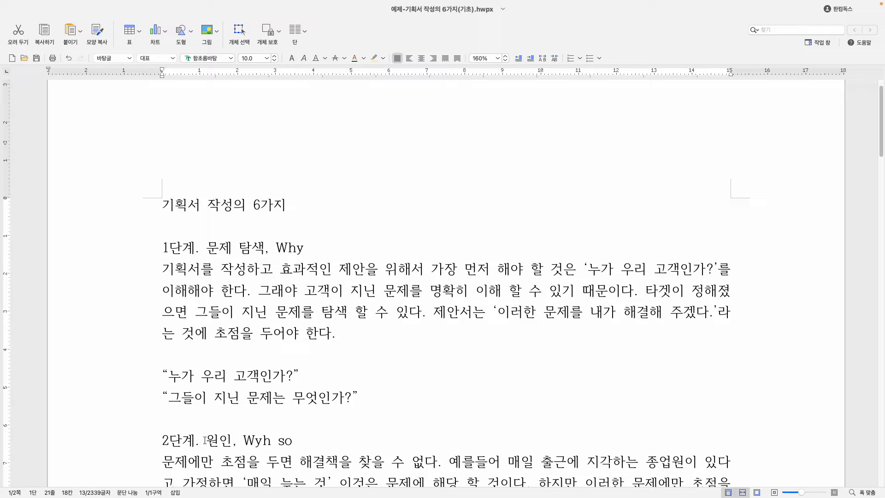
scroll(236, 408, "down", 1)
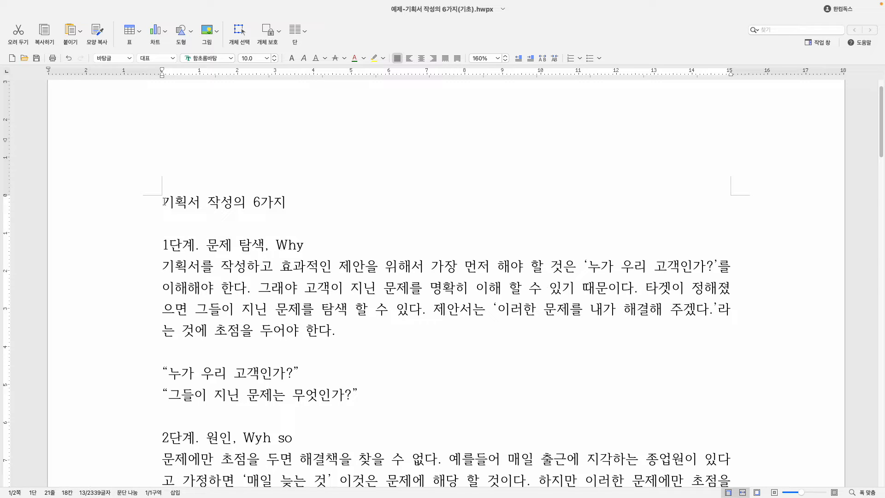
Set the font size of the title line "기획서 작성의 6가지" to 16 pt.
left_click_drag(165, 202, 307, 195)
left_click(306, 201)
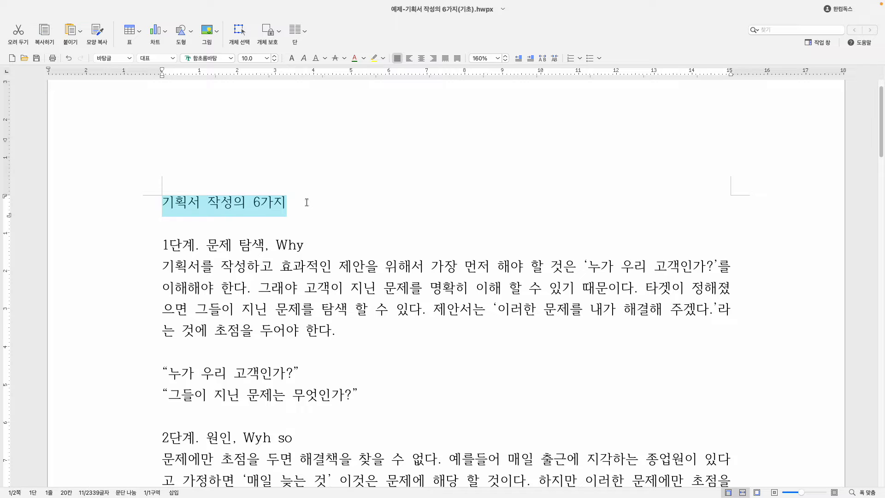
left_click(129, 207)
left_click(276, 56)
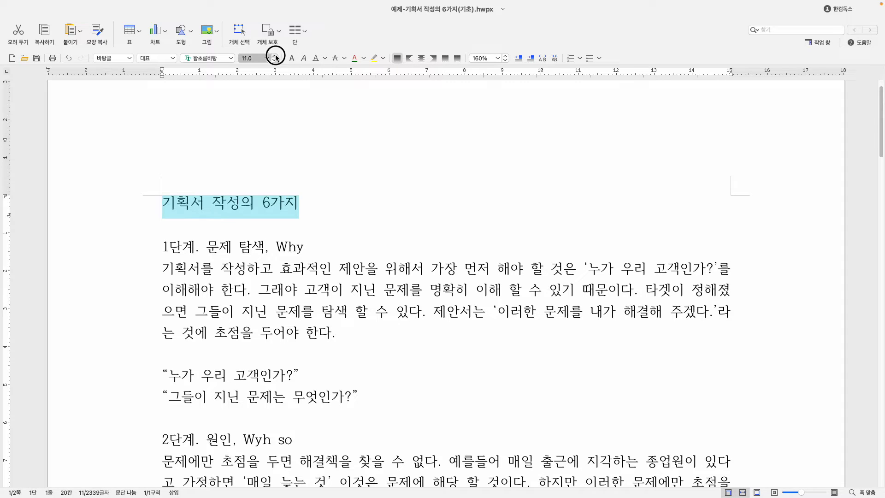
left_click(276, 56)
left_click(275, 57)
left_click(276, 57)
left_click(276, 57)
left_click(276, 57)
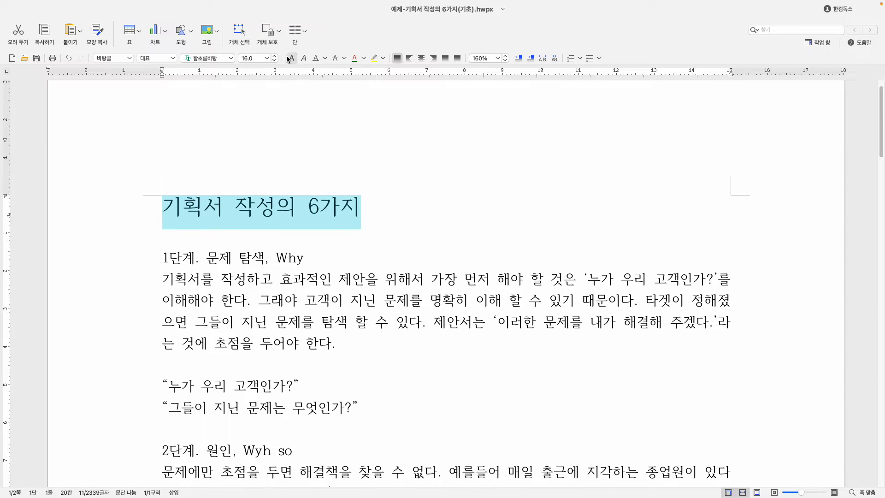
Make the title "기획서 작성의 6가지" bold and underlined, and centre it on the page.
left_click(291, 58)
left_click(315, 59)
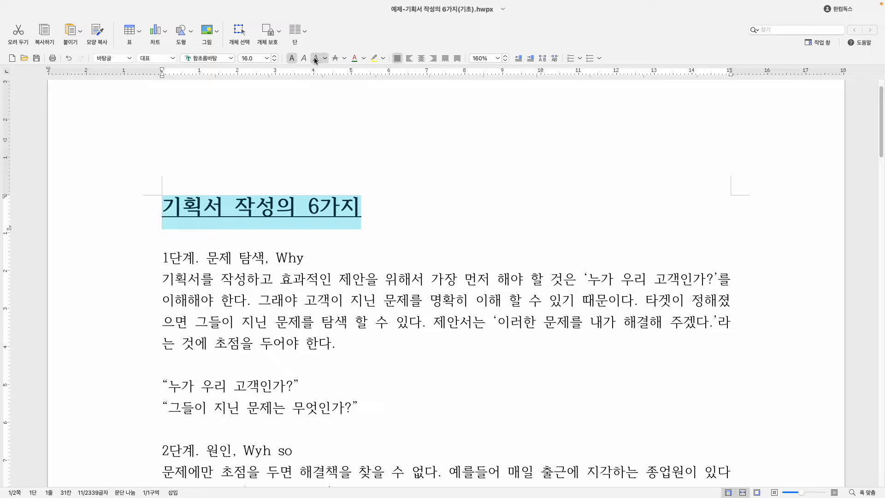
left_click(420, 58)
left_click(433, 280)
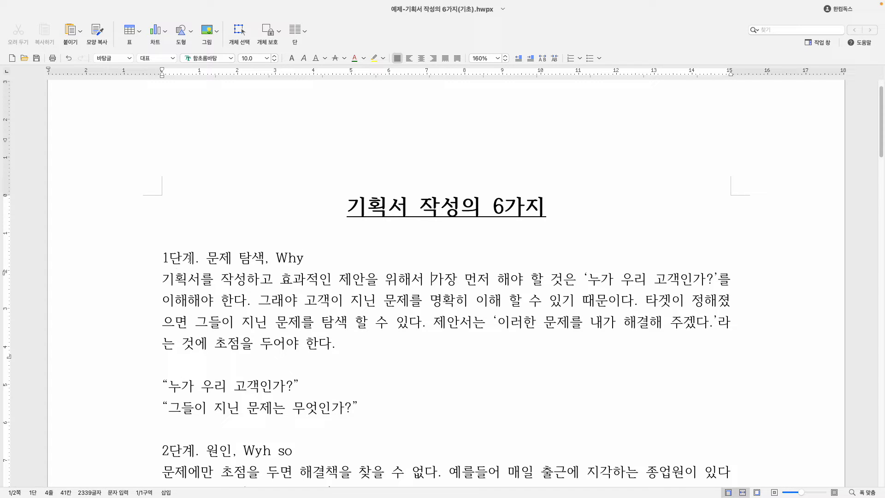
Make the heading "1단계. 문제 탐색, Why" bold and set its font size to 13 pt.
left_click(122, 258)
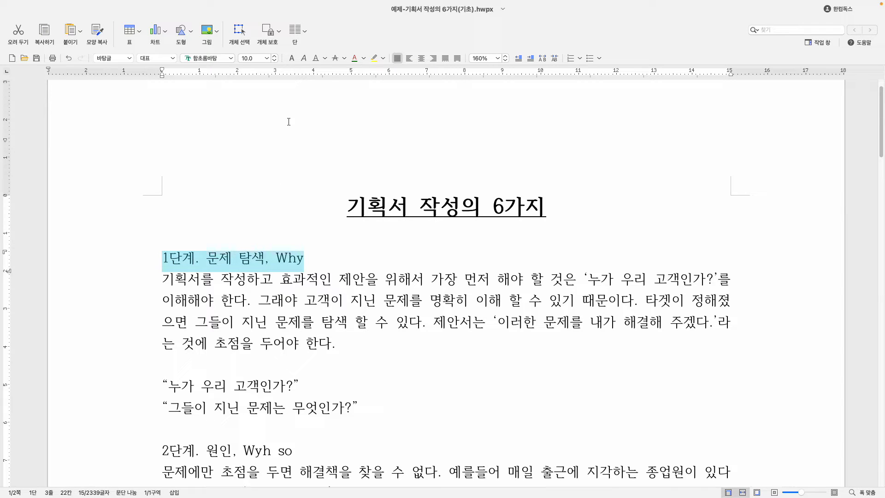
left_click(292, 59)
left_click(275, 56)
left_click(275, 56)
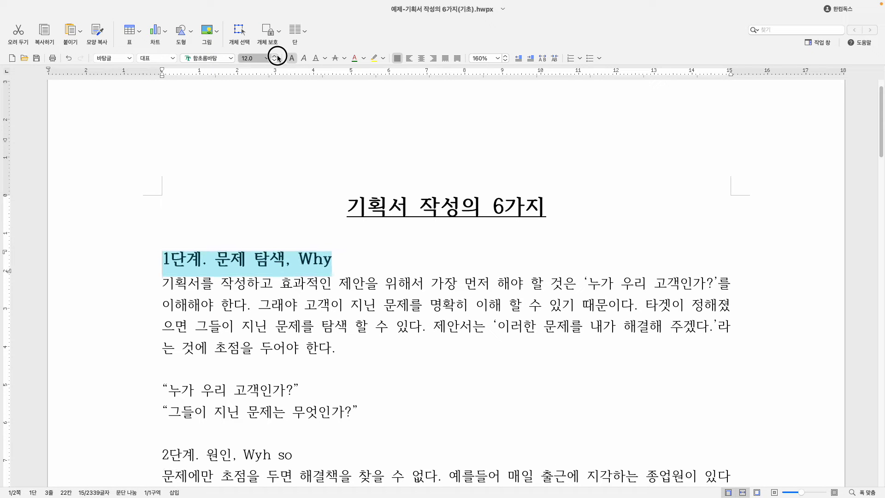
left_click(276, 56)
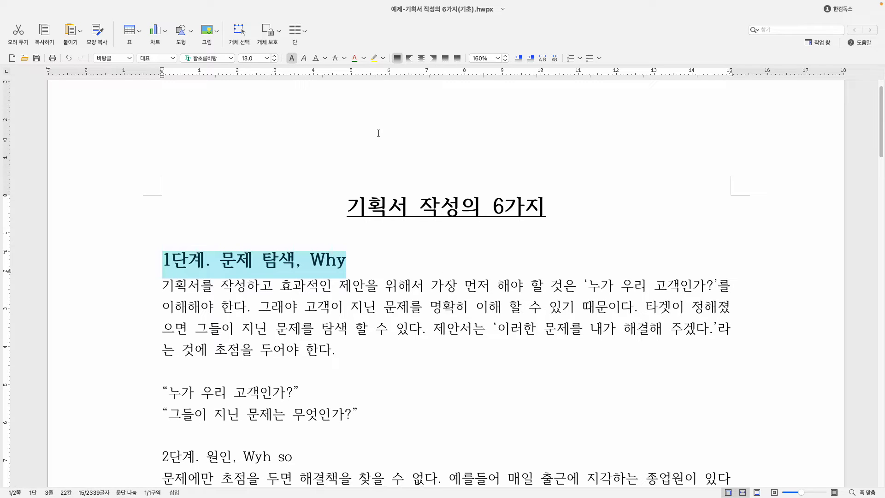
Change the font colour of the heading "1단계. 문제 탐색, Why" to blue.
left_click(363, 58)
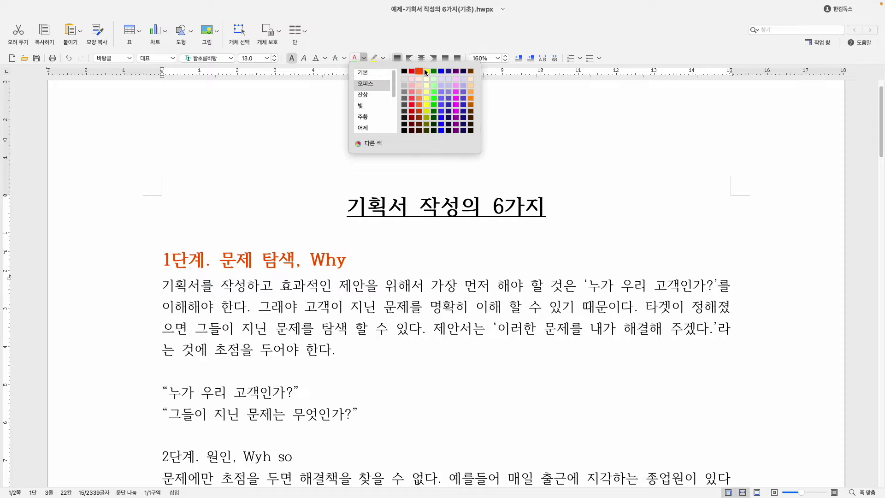
left_click(441, 71)
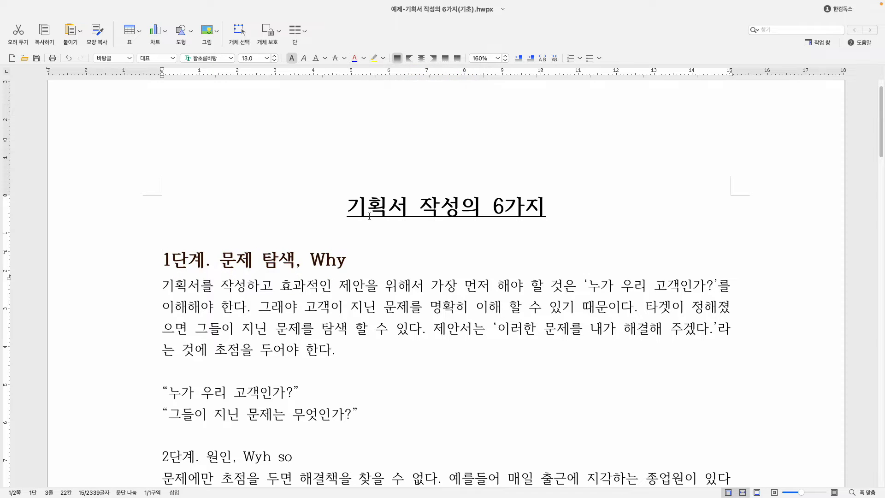
left_click(367, 267)
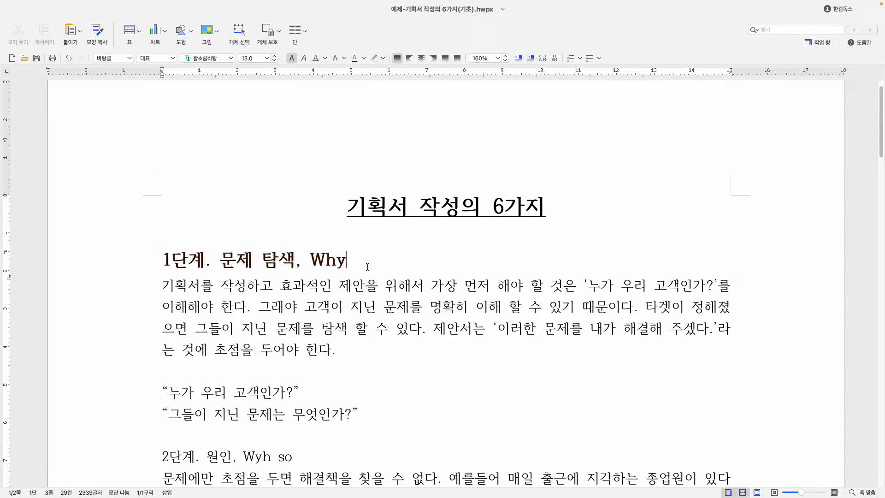
left_click(109, 270)
left_click(354, 58)
left_click(346, 275)
Set the spacing below the paragraph (문단 아래) to 4 pt for the heading "1단계. 문제 탐색, Why".
left_click(126, 262)
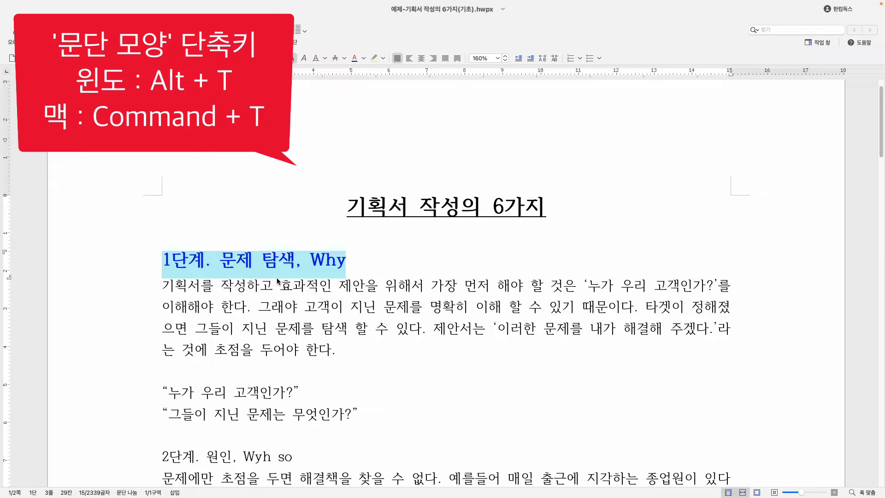
key("super+t")
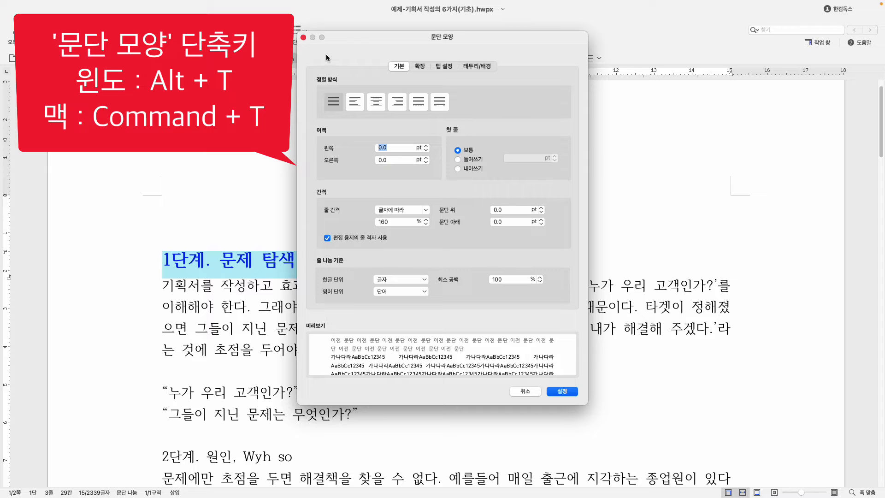
left_click_drag(360, 42, 425, 101)
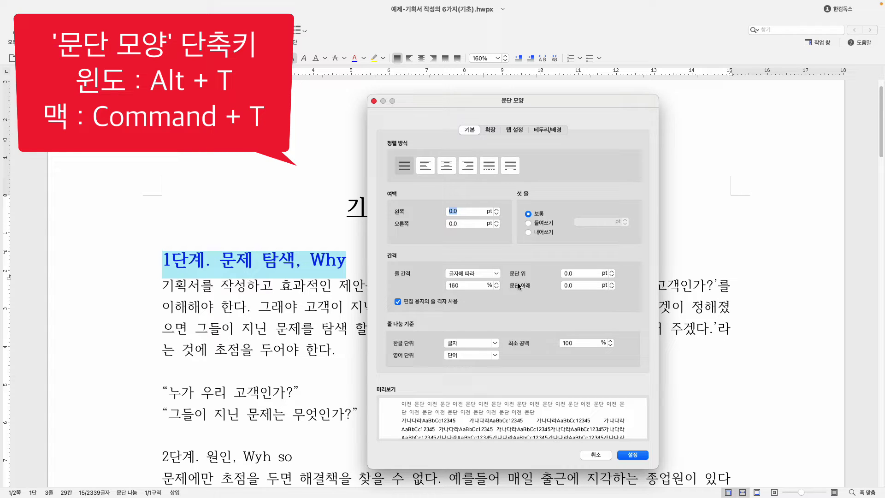
left_click(612, 283)
left_click(612, 283)
left_click(612, 283)
left_click(611, 283)
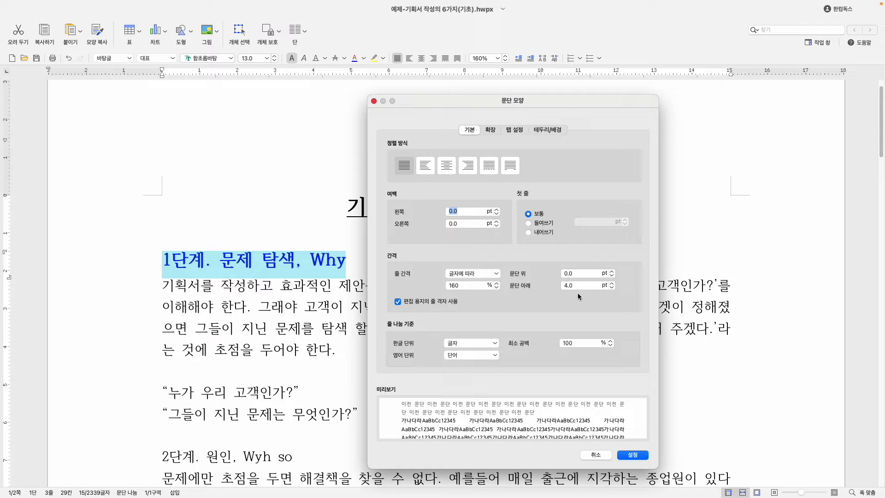
left_click(638, 455)
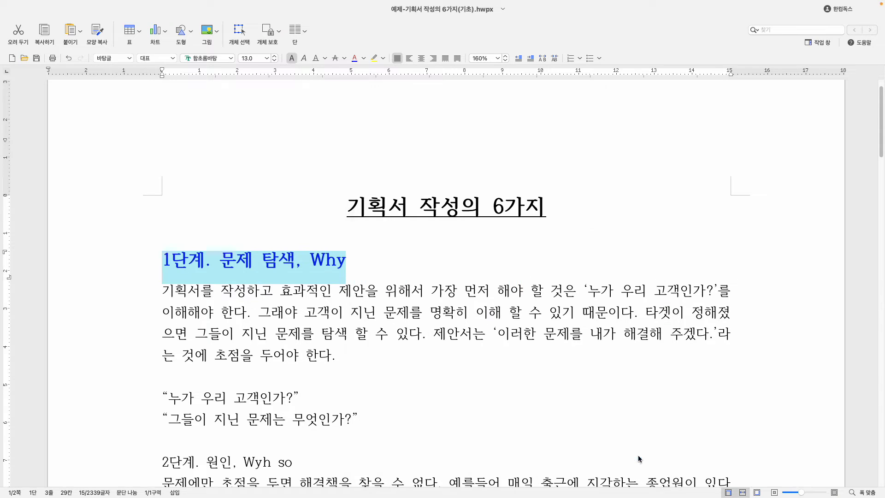
left_click(321, 329)
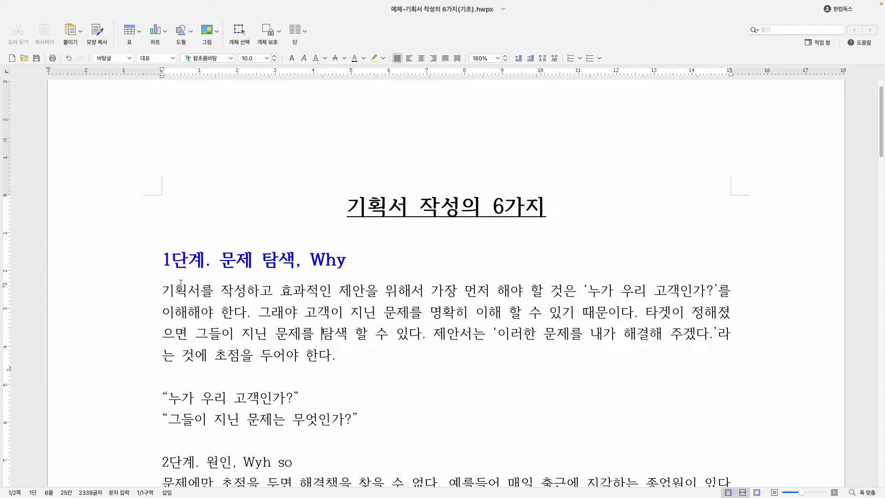
Copy both the character and paragraph formatting (글자 모양과 문단 모양 둘 다 복사) of the heading "1단계. 문제 탐색, Why".
scroll(180, 269, "up", 1)
left_click(220, 285)
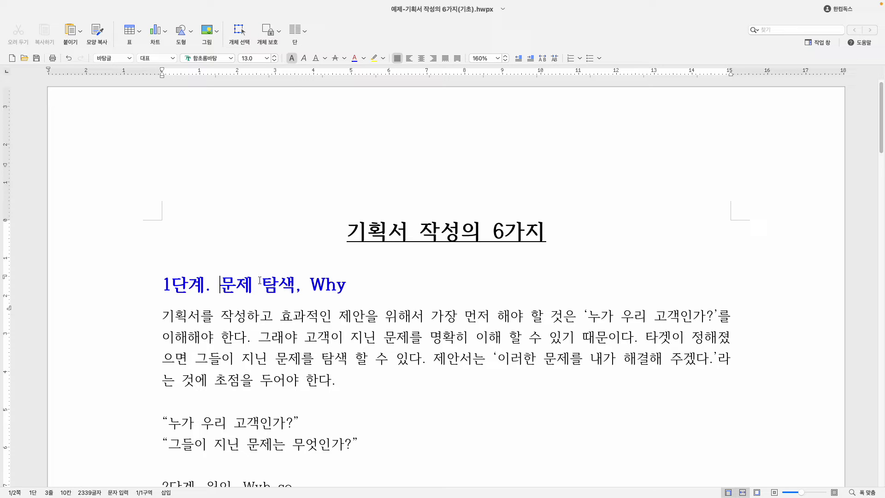
scroll(257, 279, "down", 2)
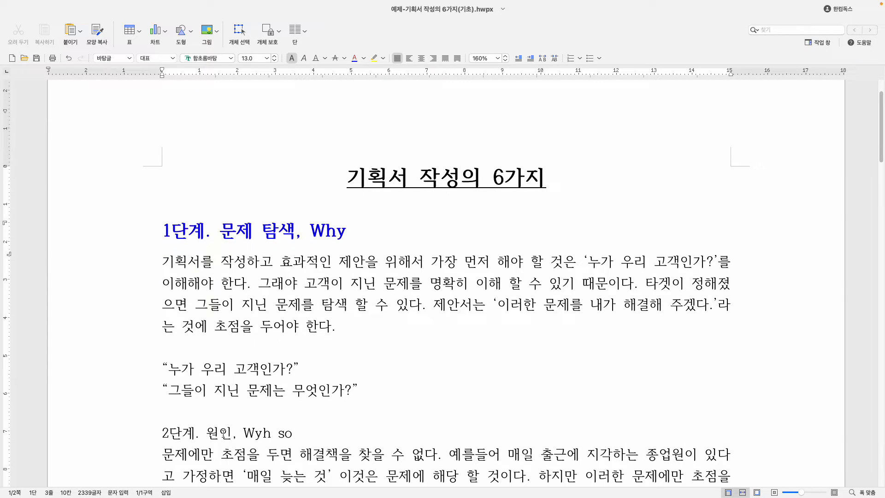
scroll(245, 344, "up", 2)
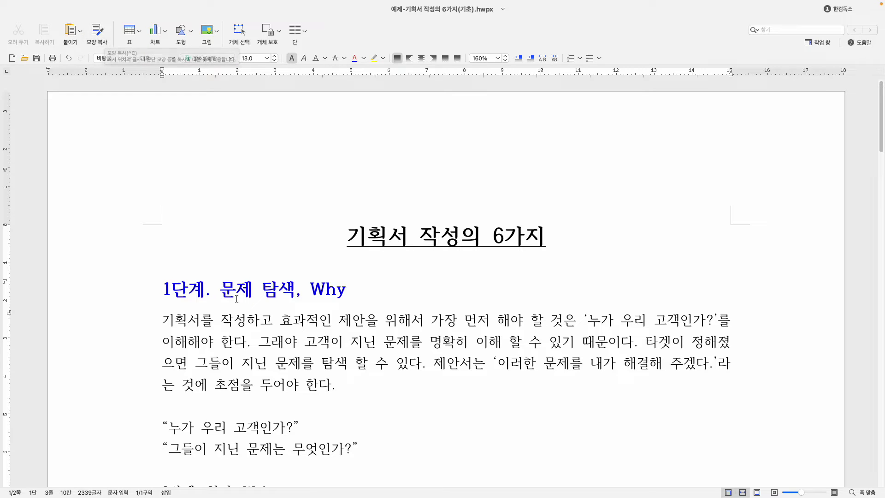
left_click(221, 293)
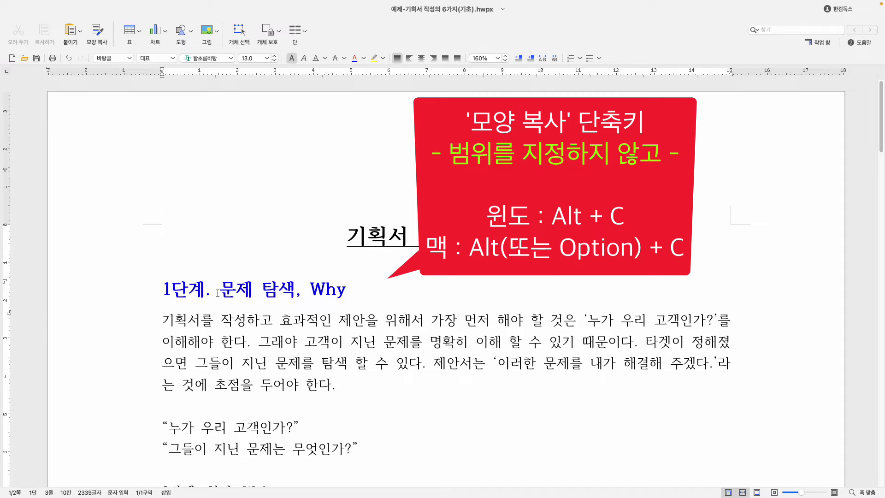
key("alt+c")
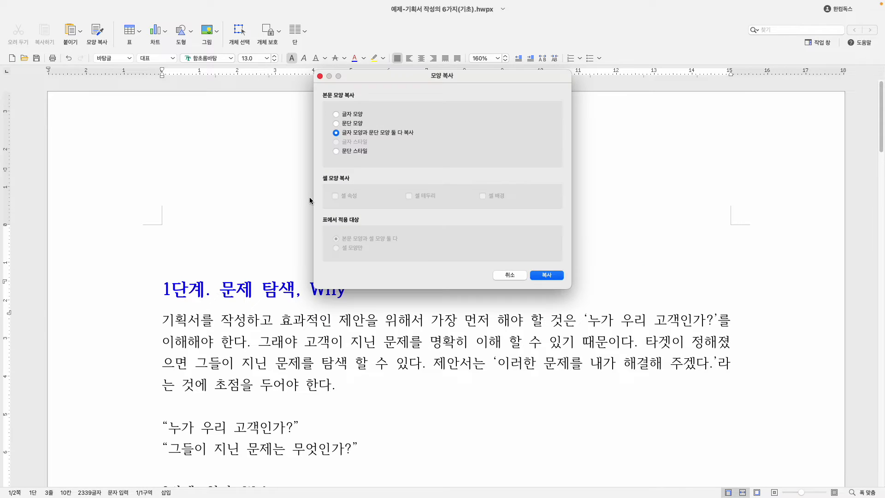
left_click_drag(371, 78, 413, 238)
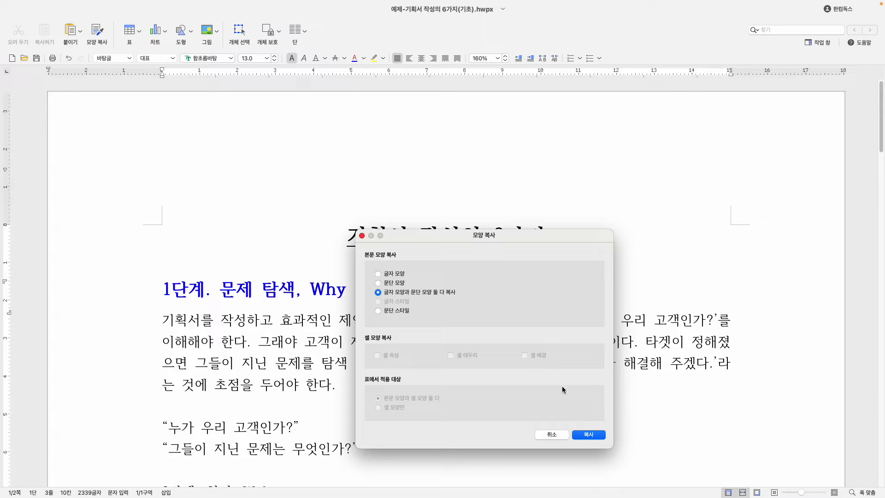
left_click(592, 436)
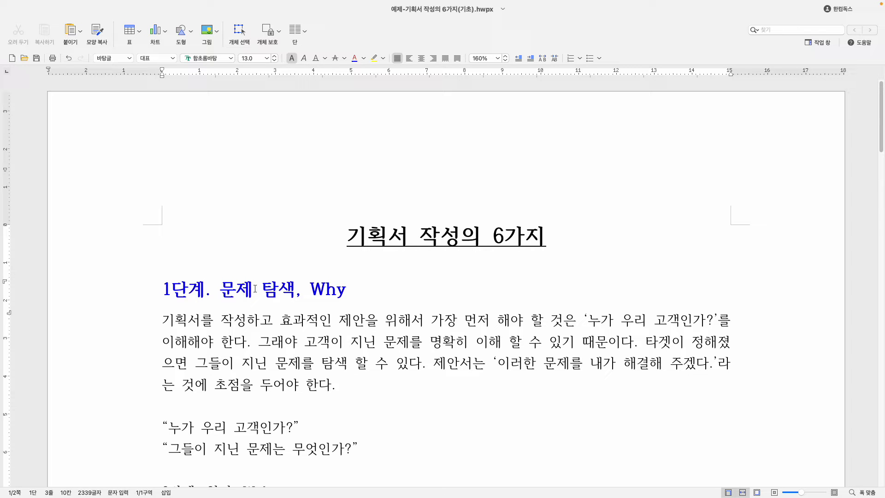
Apply the copied heading formatting to the headings "2단계. 원인, Wyh so", "3단계. 제안, what" and "4단계. 비교 우위, what else".
scroll(251, 290, "down", 5)
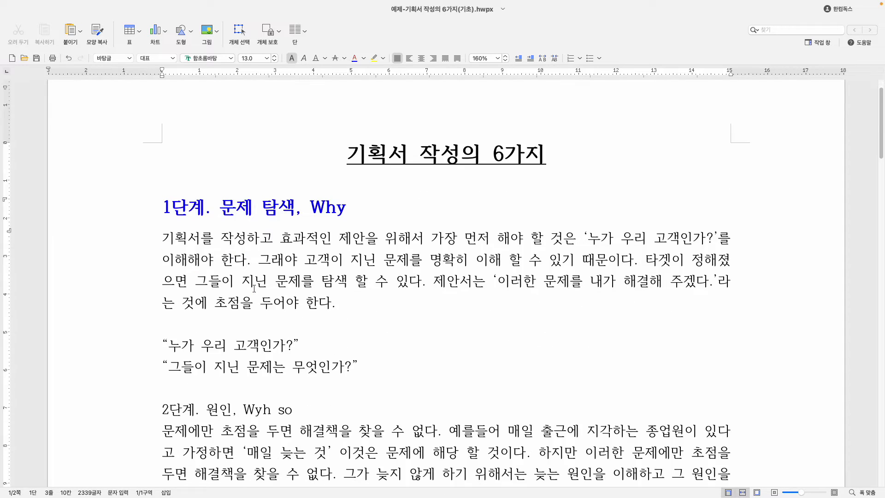
left_click(124, 323)
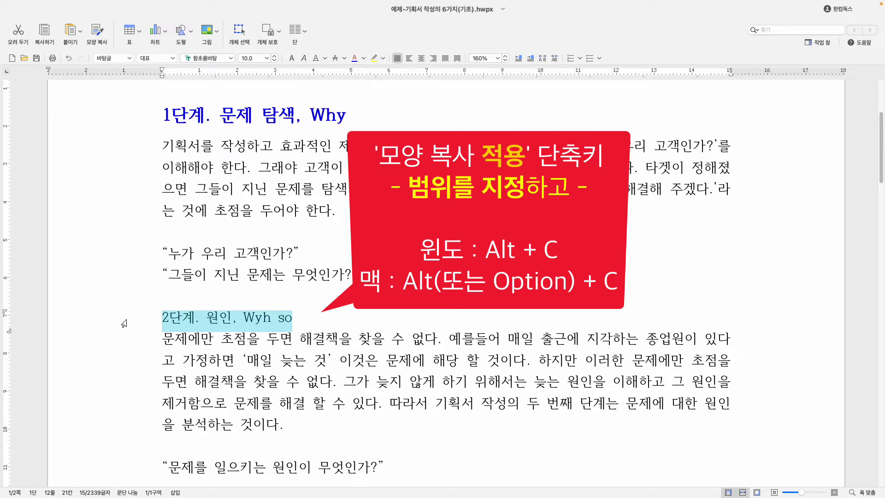
key("alt+c")
scroll(125, 324, "down", 5)
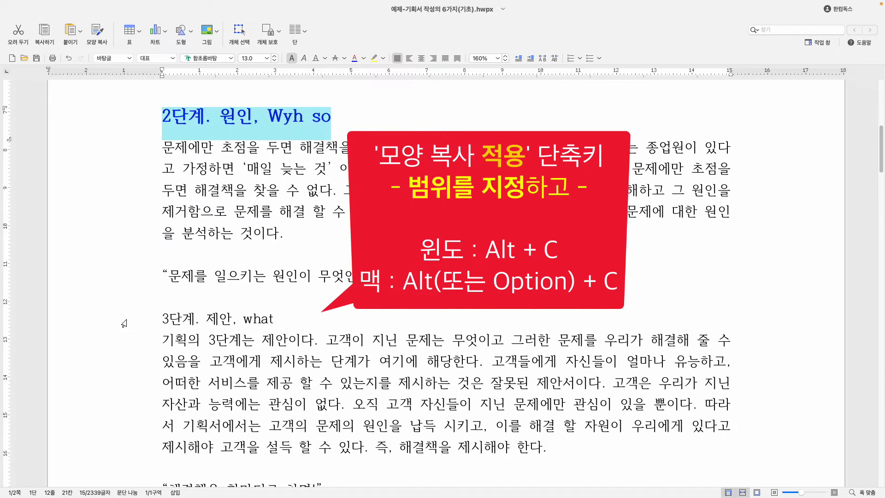
scroll(124, 324, "down", 1)
left_click(123, 279)
key("alt+c")
scroll(127, 315, "down", 4)
left_click(111, 302)
key("alt+c")
Apply the copied heading formatting to the headings "5단계. 진행/계획 how" and "6단계. 예상성과 if".
scroll(120, 308, "down", 5)
scroll(123, 307, "down", 10)
left_click(104, 284)
key("alt+c")
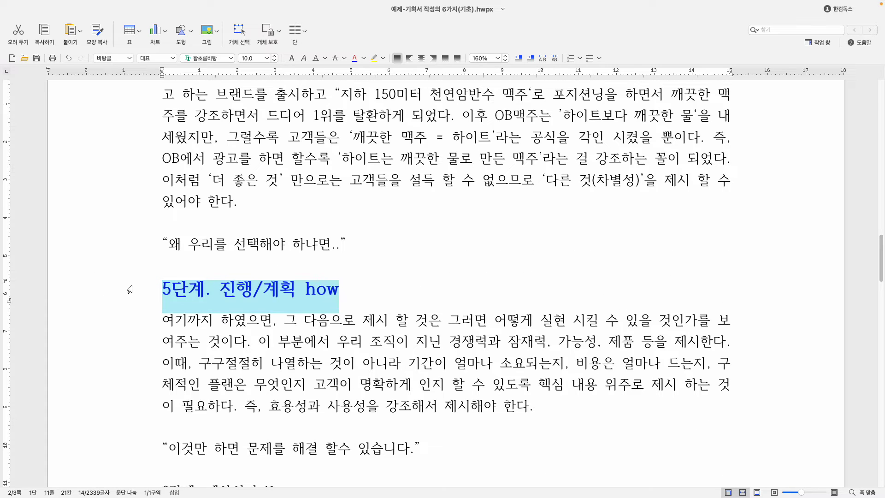
scroll(130, 289, "down", 4)
left_click(112, 304)
left_click(135, 322)
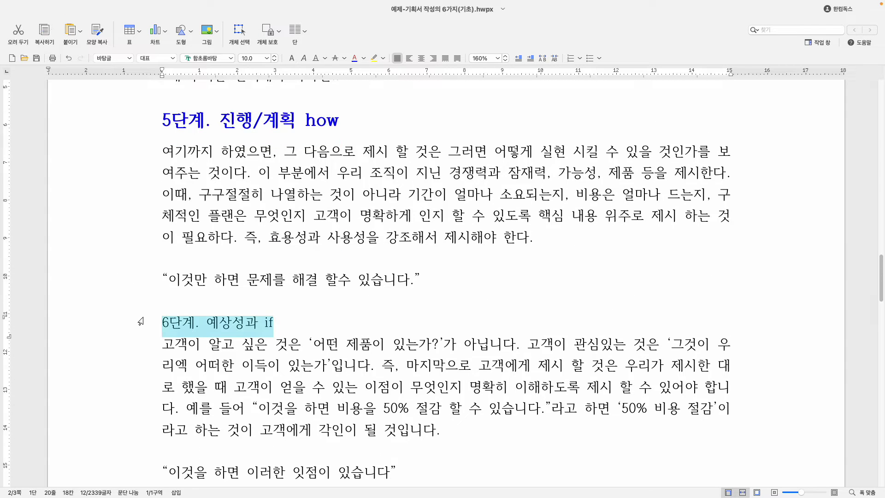
key("alt+c")
scroll(157, 316, "down", 6)
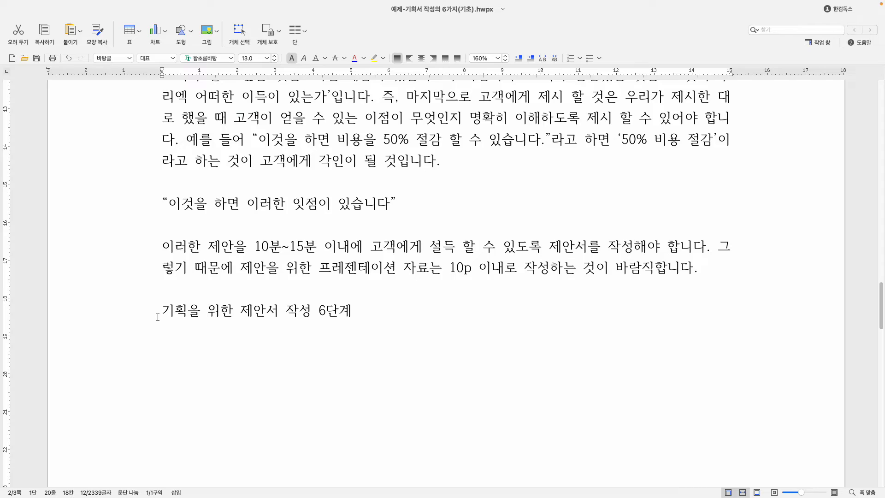
scroll(157, 317, "up", 5)
left_click(212, 296)
Make the two quoted question lines at the end of the 1단계 section italic and orange.
scroll(212, 296, "up", 20)
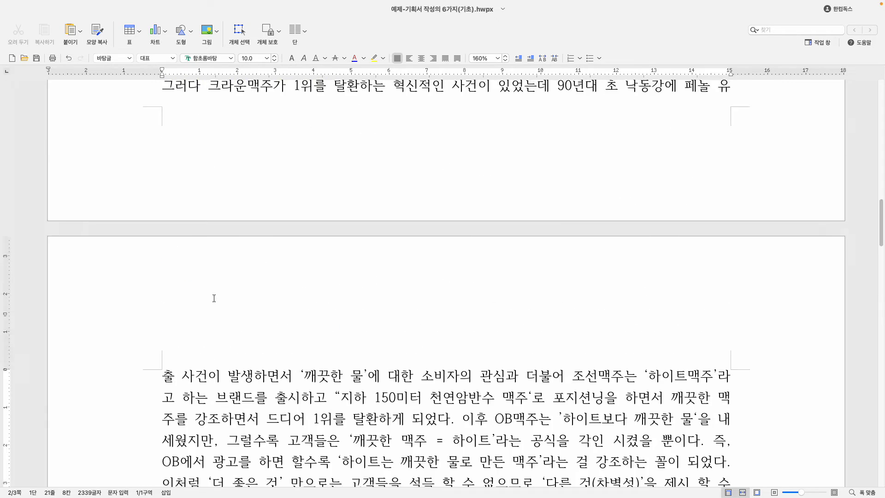
scroll(213, 297, "up", 7)
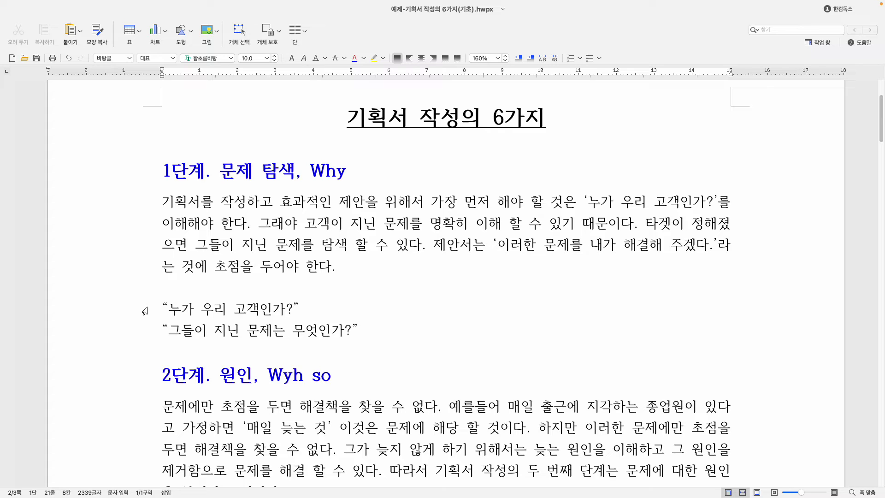
left_click_drag(162, 305, 361, 329)
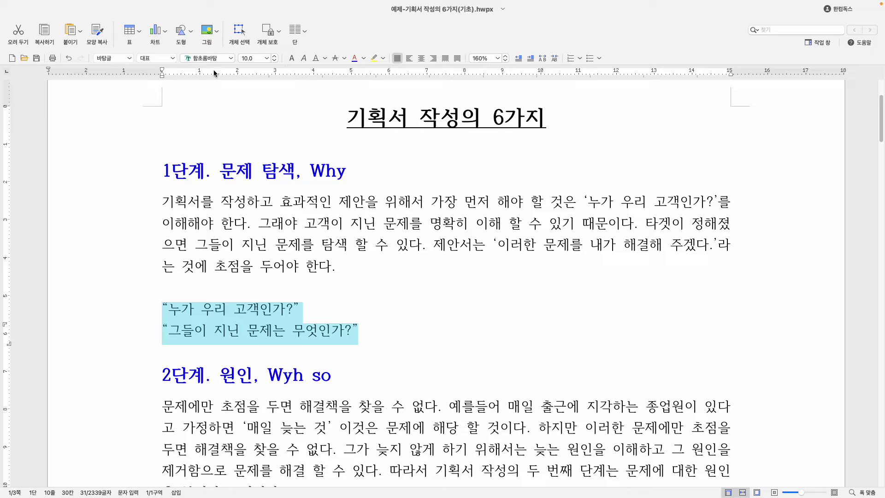
left_click(304, 59)
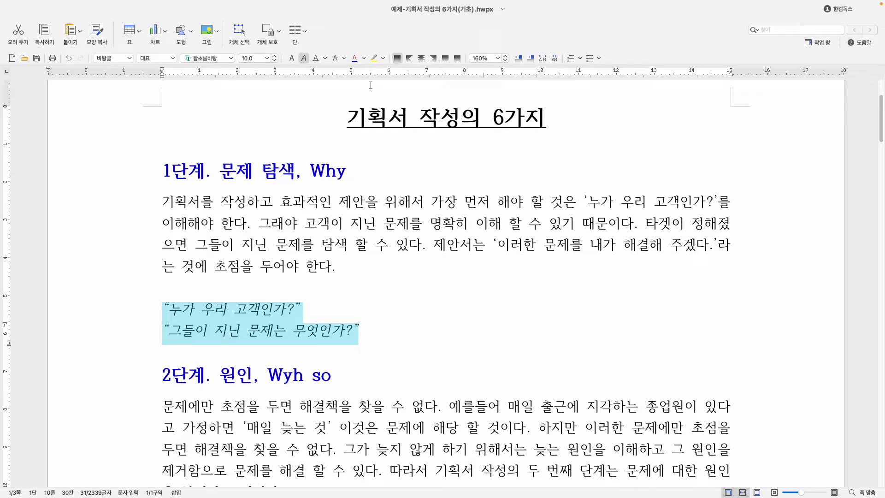
left_click(363, 58)
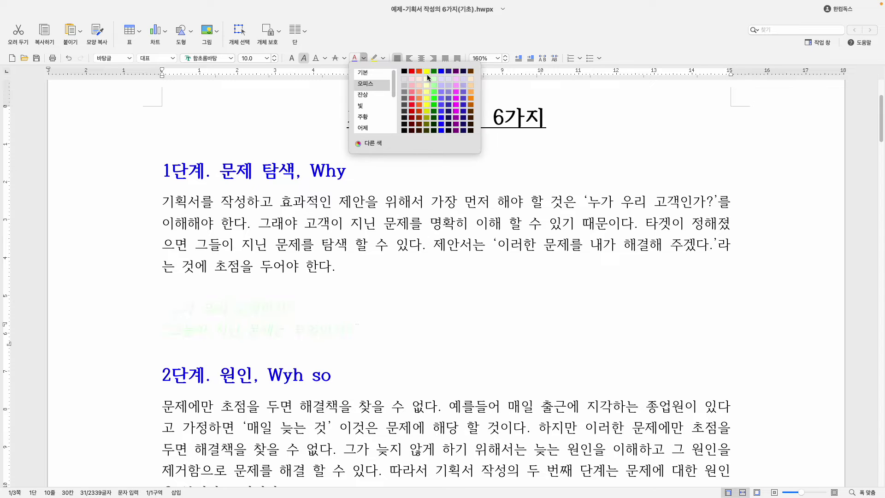
left_click(419, 72)
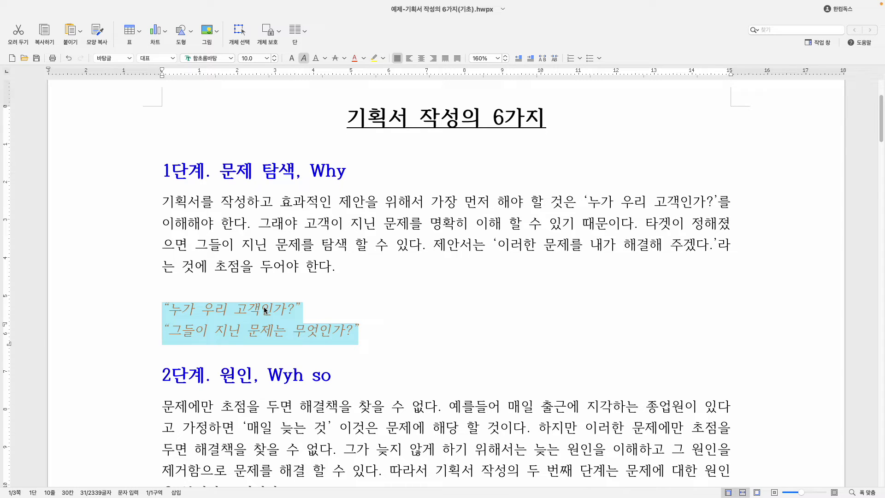
Set the left paragraph margin (여백 왼쪽) of the two quoted lines in the 1단계 section to 10 pt.
key("alt+t")
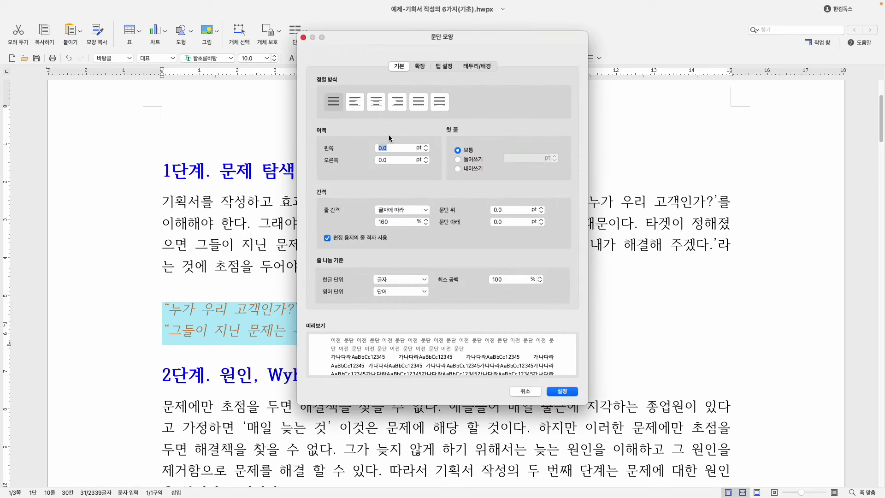
left_click_drag(389, 32, 479, 73)
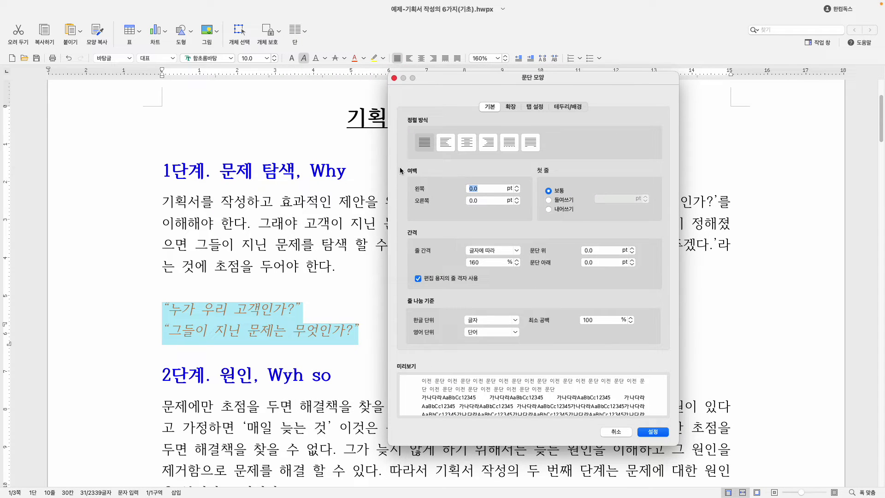
left_click(516, 187)
left_click(516, 187)
left_click(517, 186)
left_click(517, 187)
left_click(517, 186)
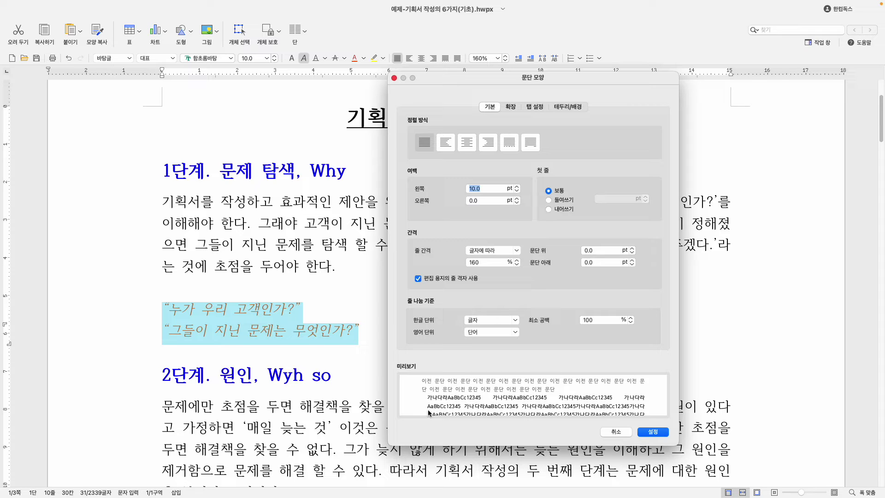
left_click(651, 431)
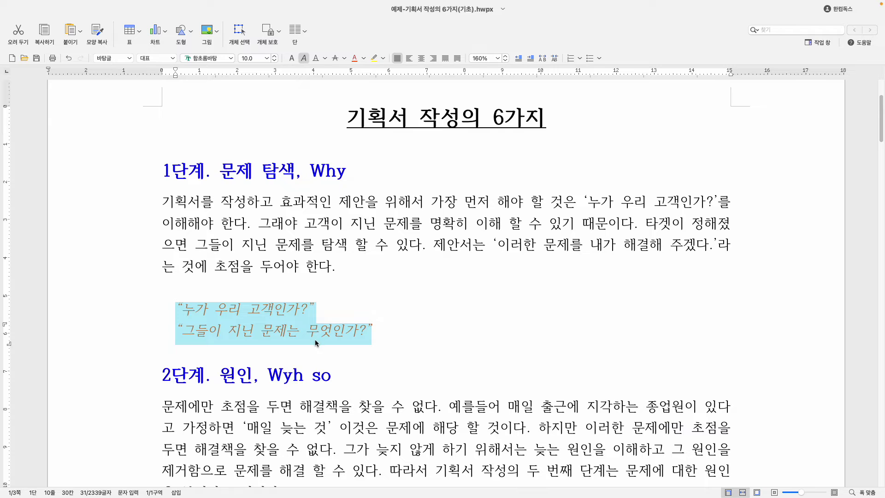
left_click(300, 343)
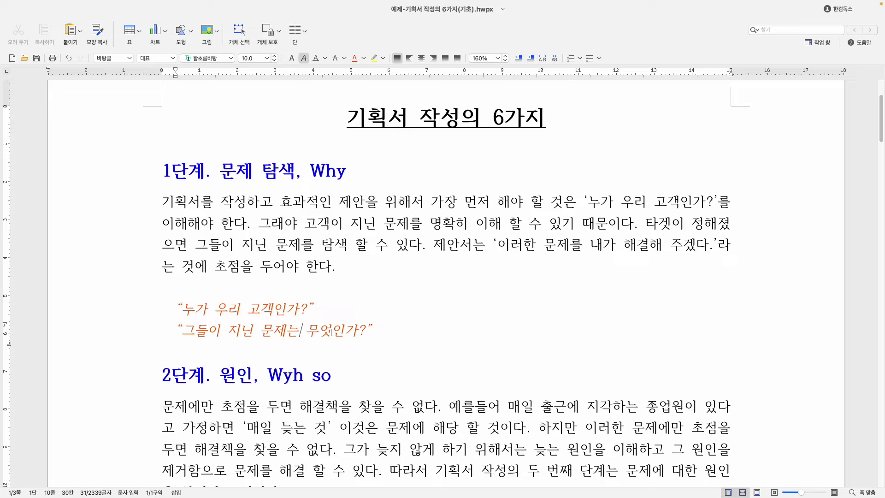
Copy both the character and paragraph formatting of the quoted line "누가 우리 고객인가?" below the 1단계 paragraph.
left_click(208, 309)
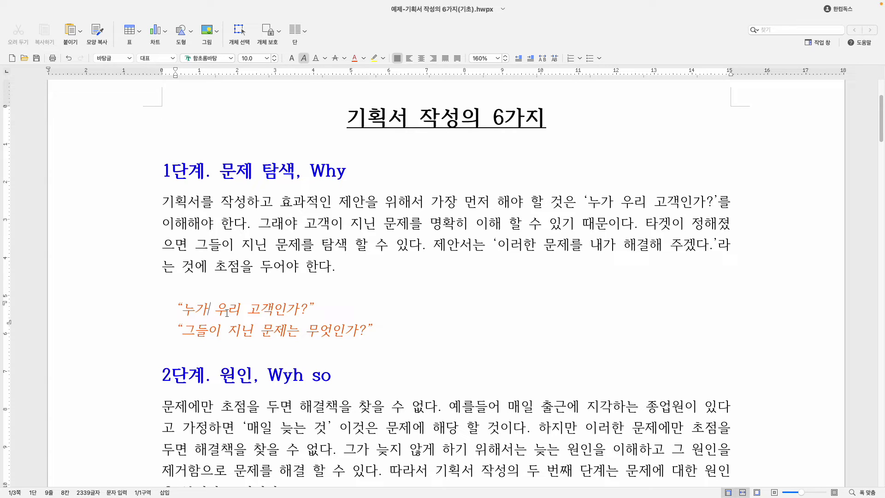
key("alt+c")
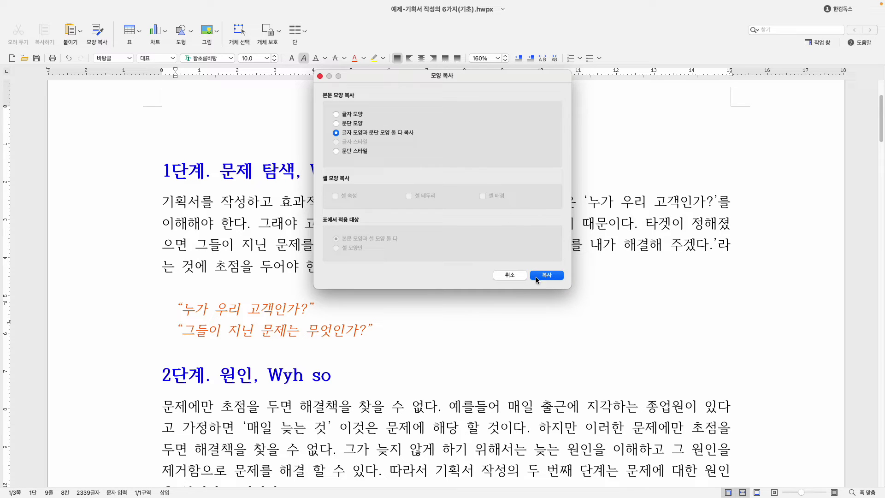
left_click(548, 276)
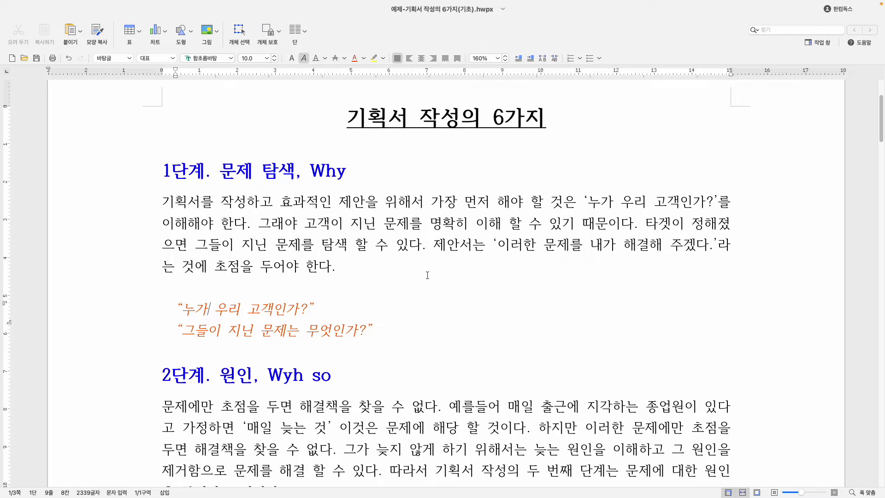
Apply the copied quote formatting to the lines "문제를 일으키는 원인이 무엇인가?" and "해결책을 한마디로 하면!".
scroll(303, 281, "down", 5)
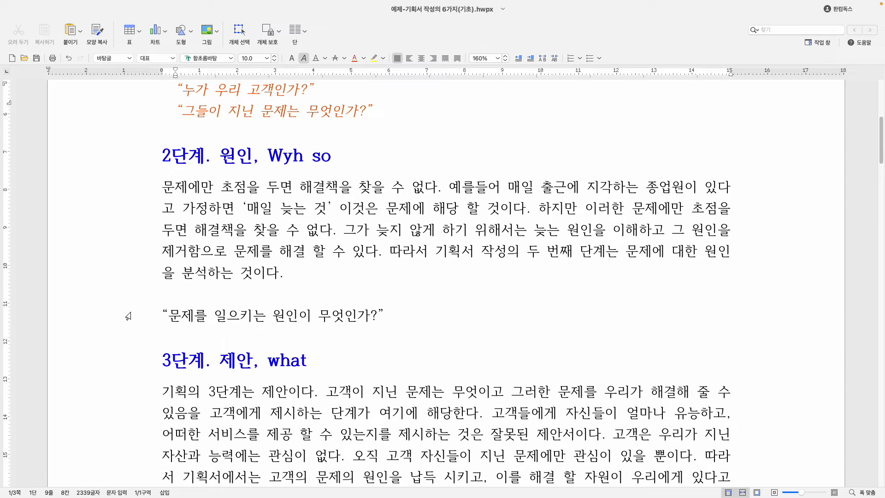
left_click(100, 322)
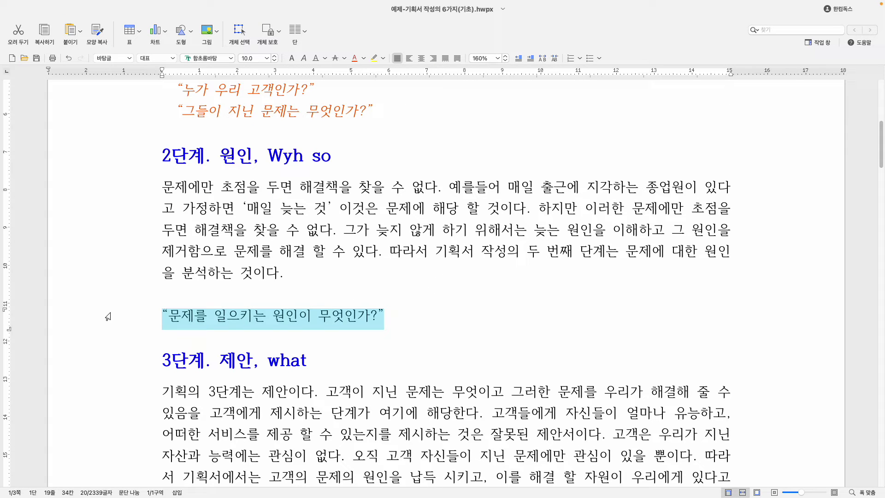
key("alt+c")
scroll(111, 315, "down", 5)
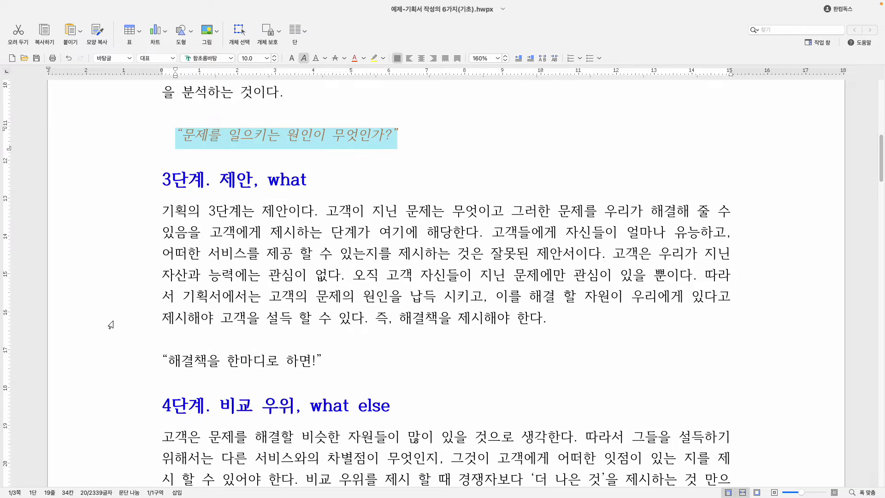
left_click(95, 309)
left_click(109, 320)
key("alt+c")
Apply the copied quote formatting to the quoted lines that end the 4단계, 5단계 and 6단계 sections.
scroll(121, 326, "down", 12)
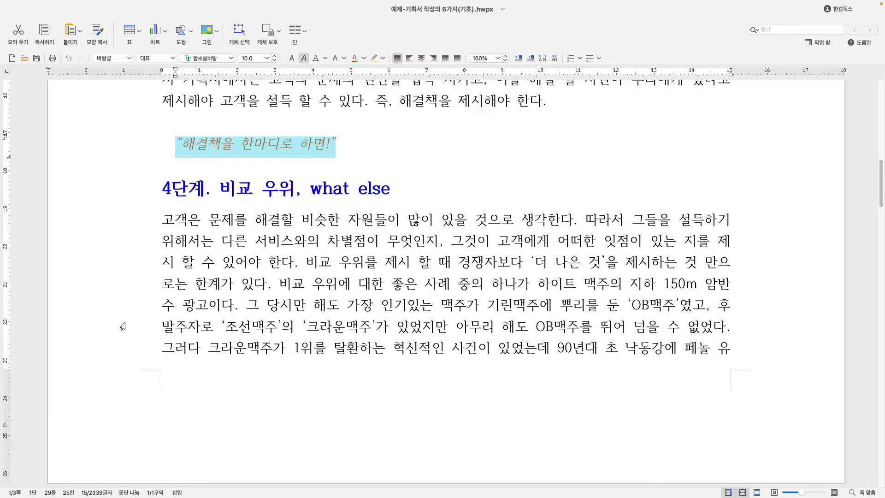
scroll(120, 324, "down", 4)
left_click(114, 321)
key("alt+c")
scroll(115, 321, "down", 5)
left_click(115, 319)
key("alt+c")
scroll(121, 318, "down", 6)
left_click(123, 250)
key("alt+c")
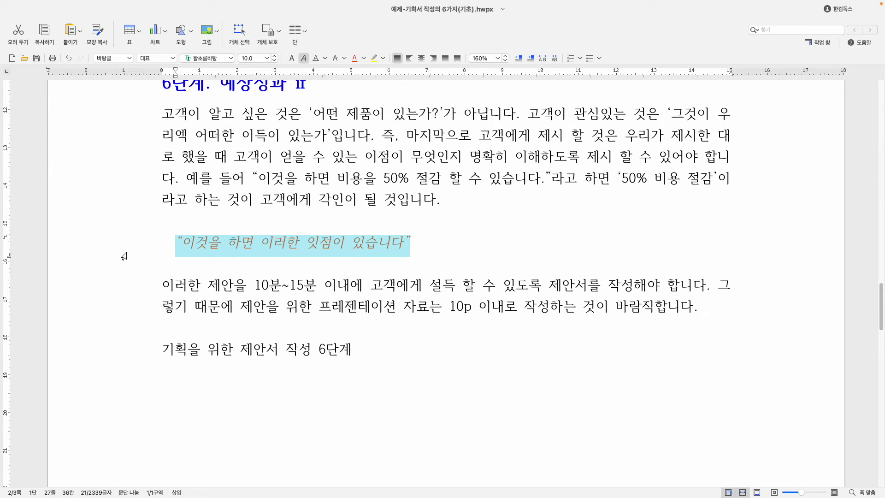
Make the phrase ‘누가 우리 고객인가?’ in the first line of the 1단계 paragraph bold and bright green.
scroll(126, 256, "up", 5)
scroll(129, 258, "up", 20)
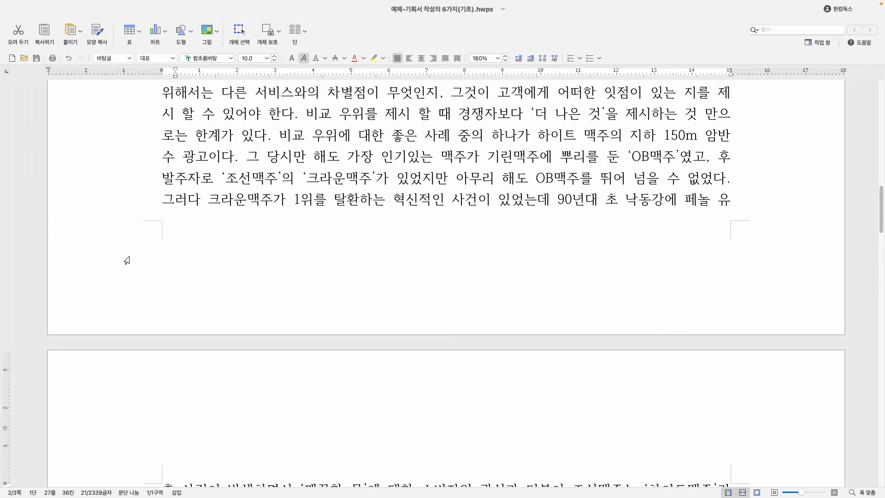
scroll(226, 273, "up", 9)
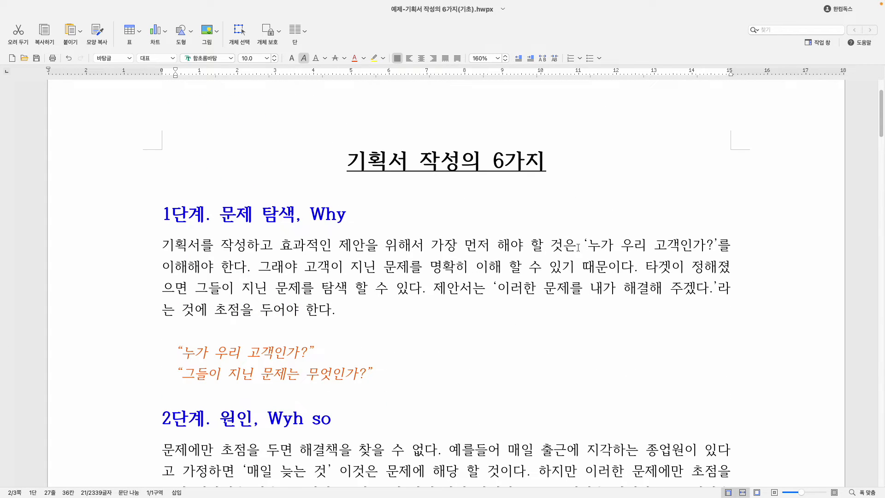
left_click_drag(582, 243, 717, 243)
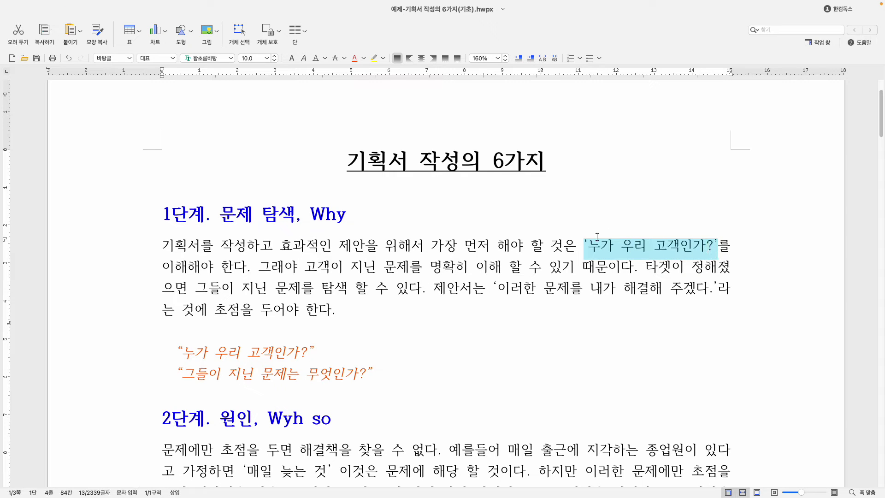
left_click(291, 58)
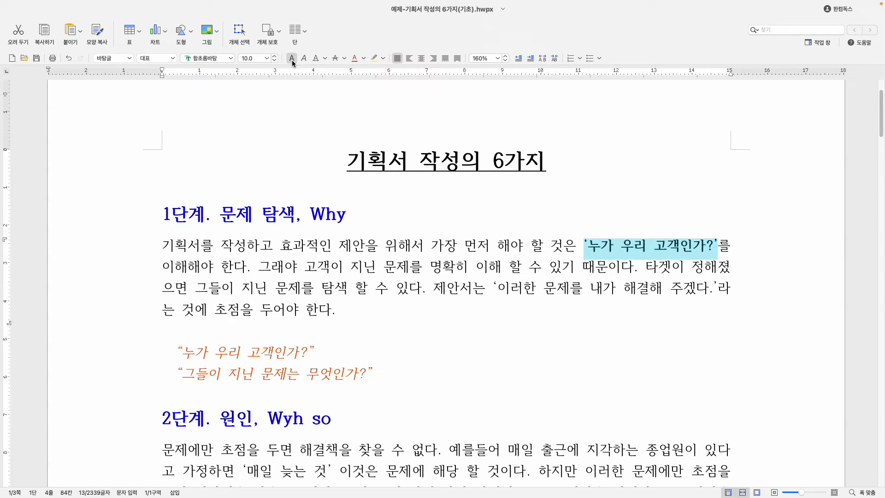
left_click(364, 58)
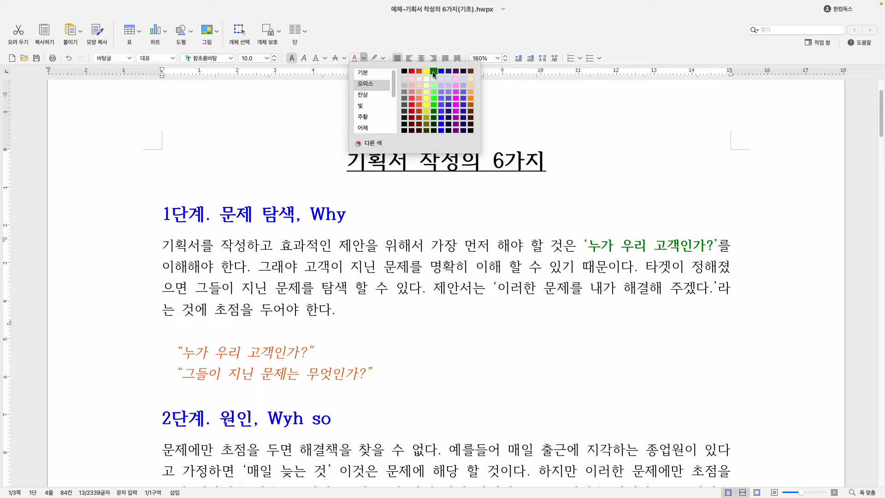
left_click(434, 74)
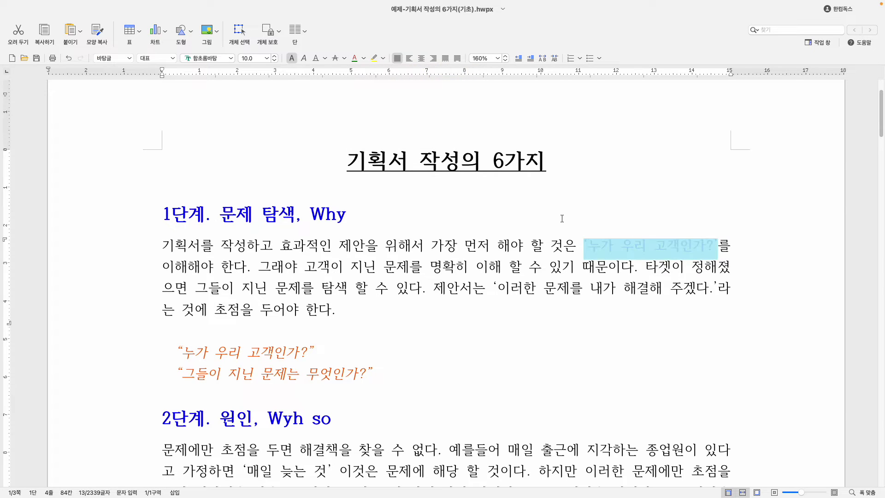
left_click(364, 58)
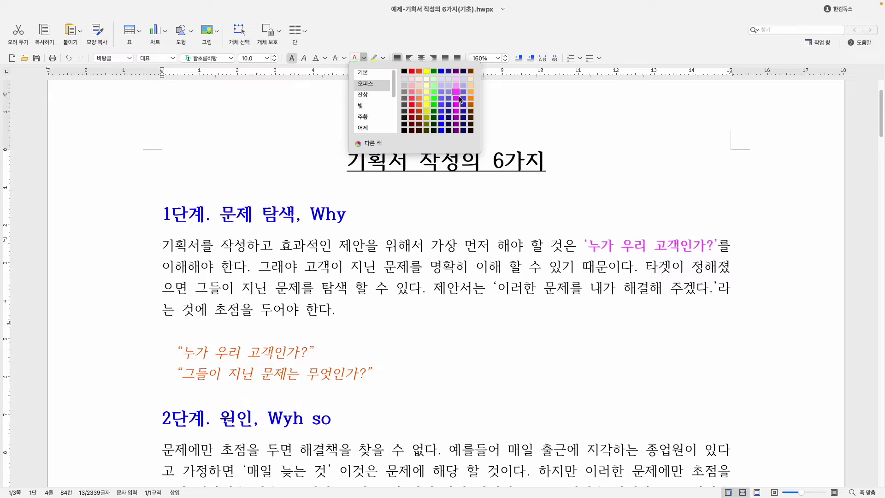
left_click(441, 105)
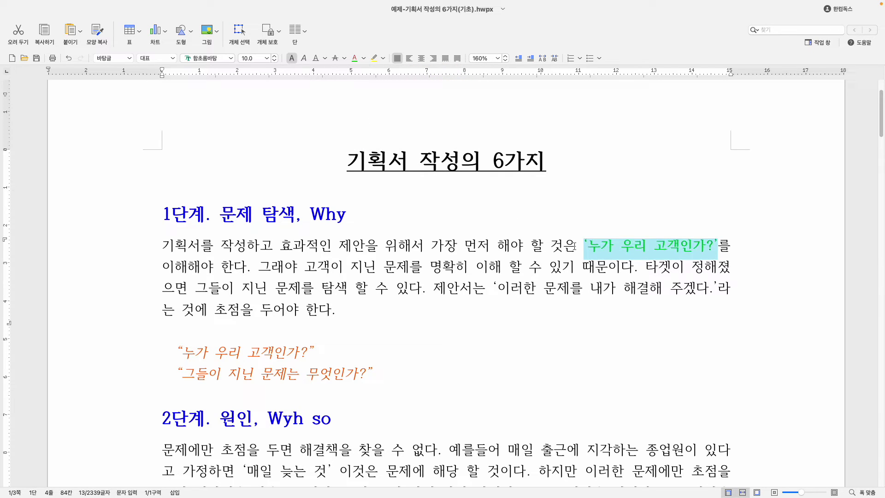
Copy only the character formatting (글자 모양) of the green phrase ‘누가 우리 고객인가?’ in the 1단계 paragraph.
left_click(627, 251)
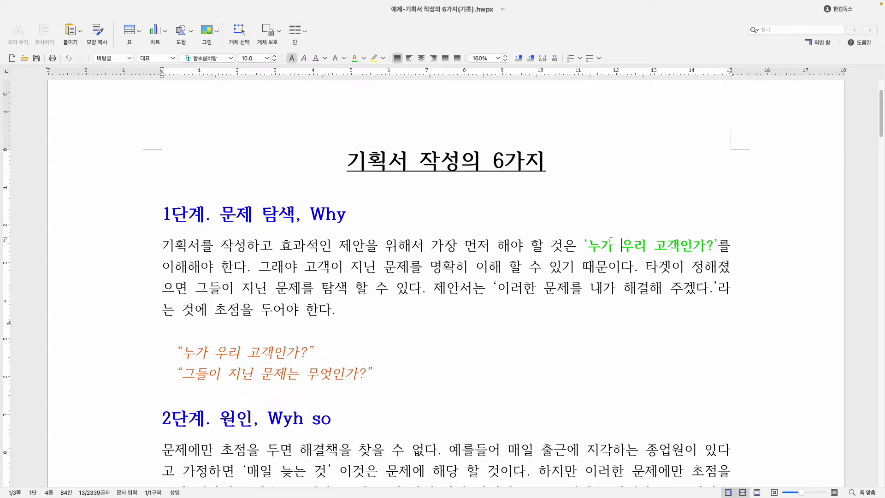
scroll(529, 356, "down", 3)
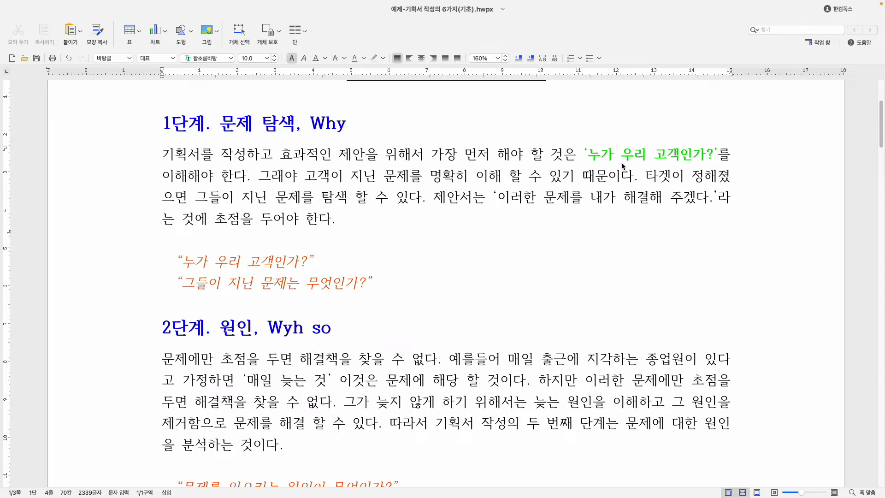
key("alt+c")
left_click_drag(388, 77, 365, 199)
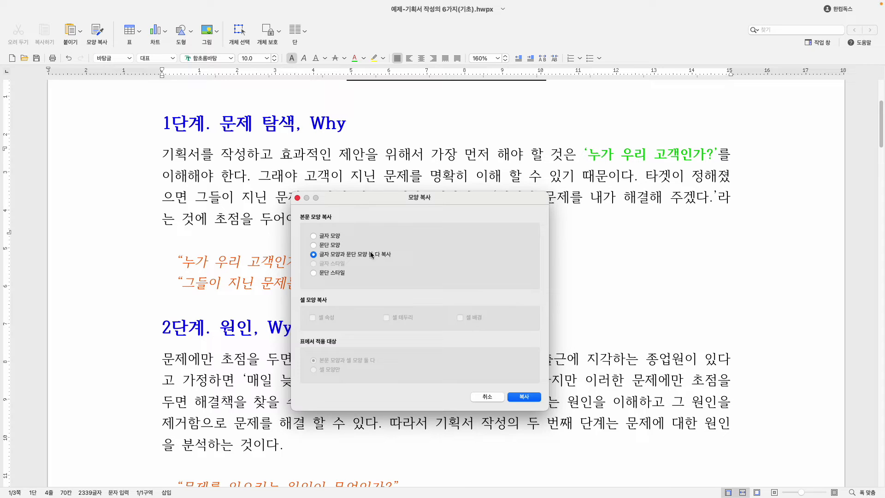
left_click(315, 237)
left_click(524, 396)
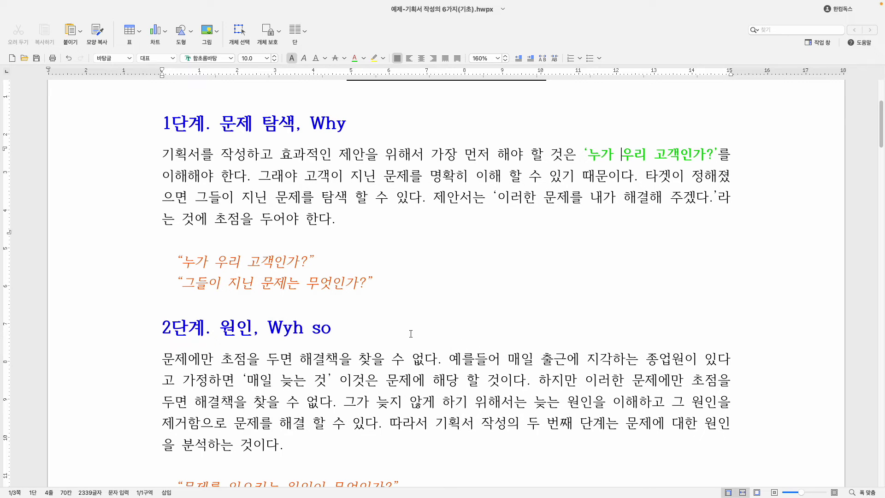
Apply the copied character formatting to "문제에 대한 원인을 분석" in the 2단계 paragraph and "해결책을 제시" in the 3단계 paragraph.
scroll(393, 330, "down", 3)
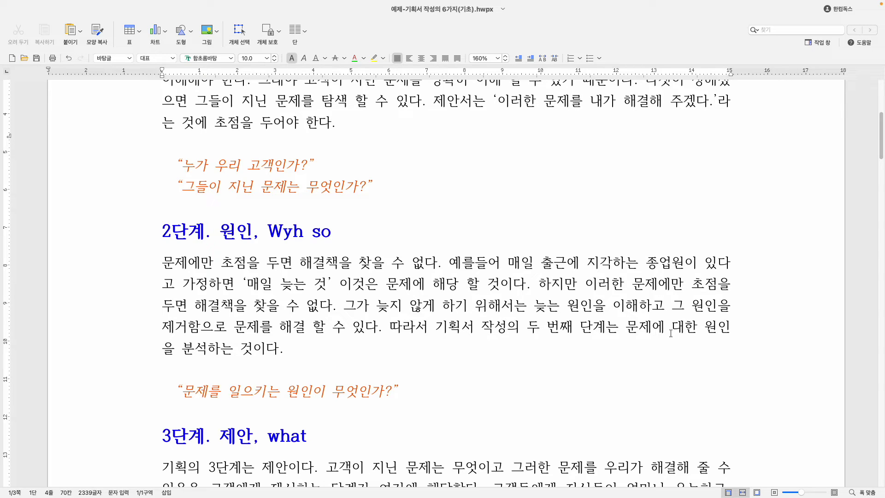
left_click(629, 327)
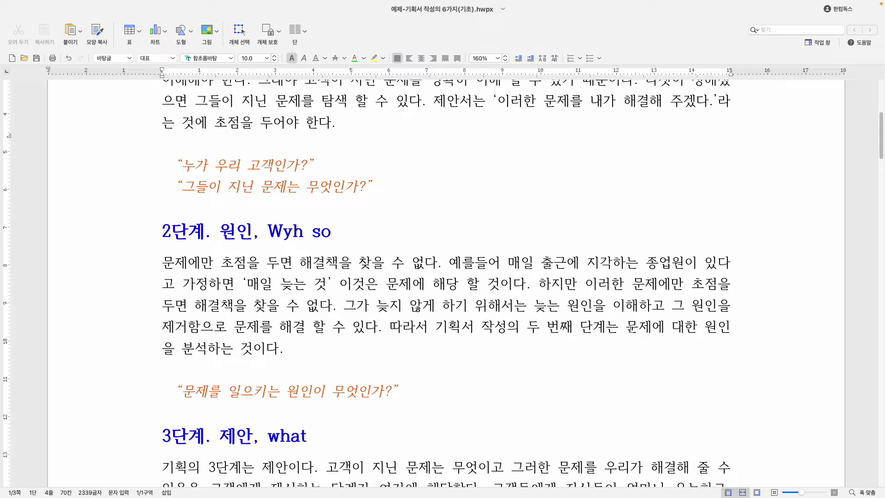
left_click(206, 348, "shift")
key("alt+c")
scroll(225, 348, "down", 5)
Apply the copied character formatting to "‘더 나은 것’을 제시하는 것 만으로는 한계" in the 4단계 paragraph and underline it.
left_click(278, 329)
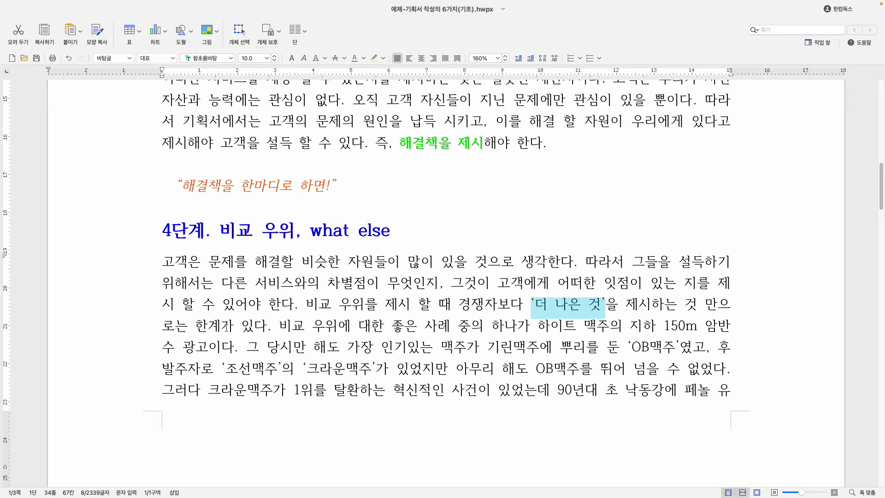
left_click(225, 328, "shift")
key("alt+c")
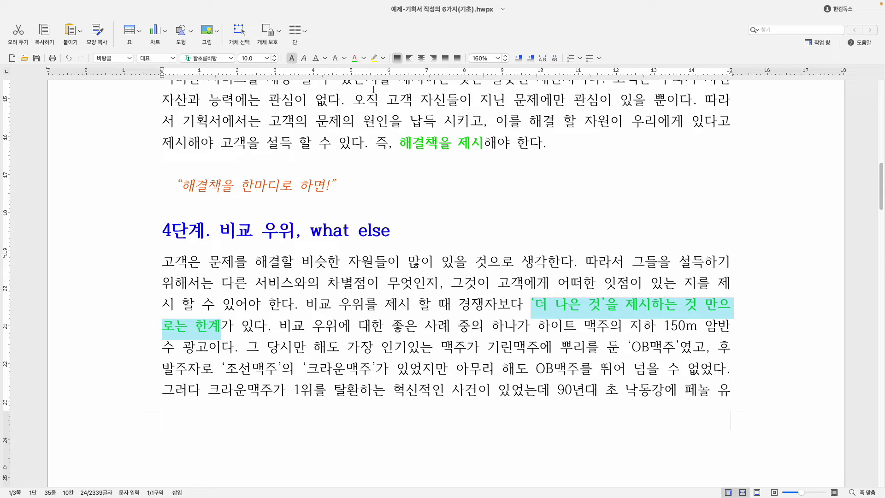
left_click(316, 58)
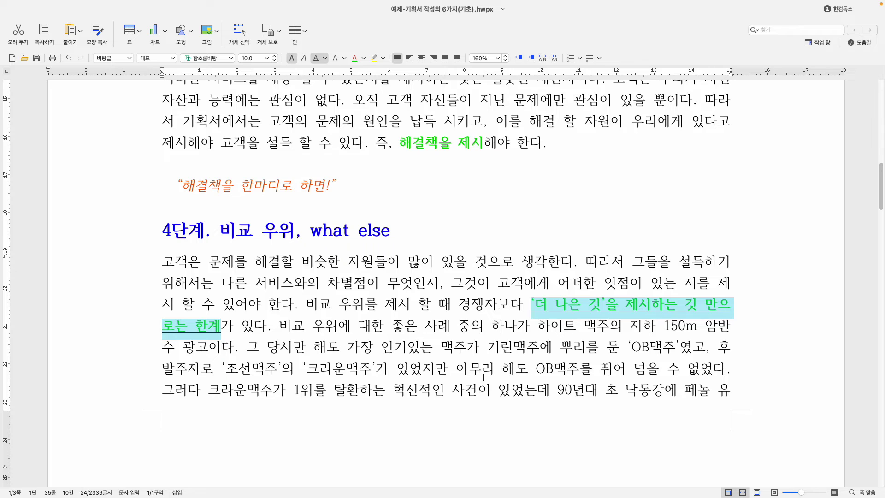
Apply the copied character formatting to the phrase ‘다른 것(차별성)’ near the end of the 4단계 section.
scroll(543, 386, "down", 3)
scroll(544, 386, "down", 5)
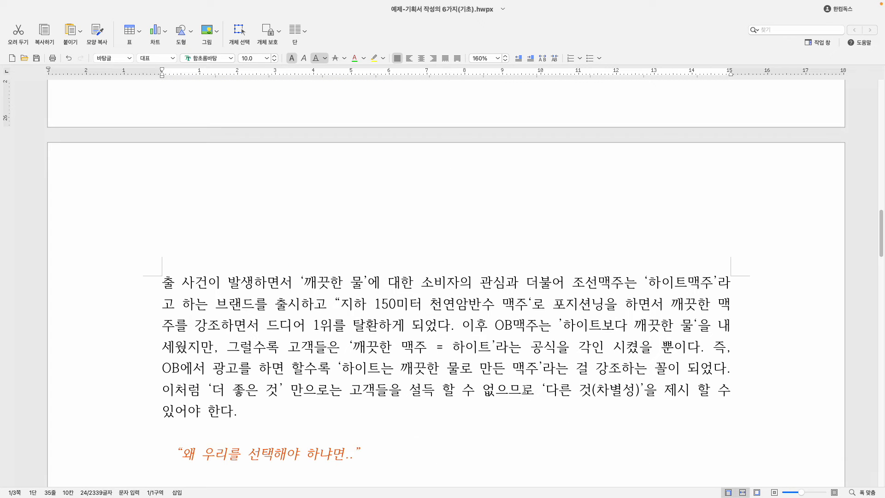
left_click(542, 389)
left_click(647, 389, "shift")
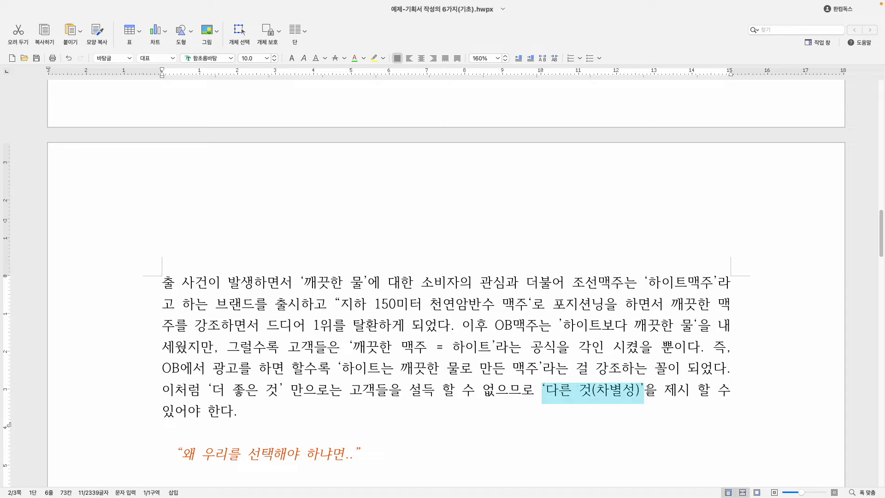
key("ctrl+b")
Apply the copied character formatting to "핵심 내용 위주로 제시" in 5단계 and to ‘50% 비용 절감’, "10분~15분 이내에 고객에게 설득" and "제안서" in 6단계.
scroll(409, 359, "down", 5)
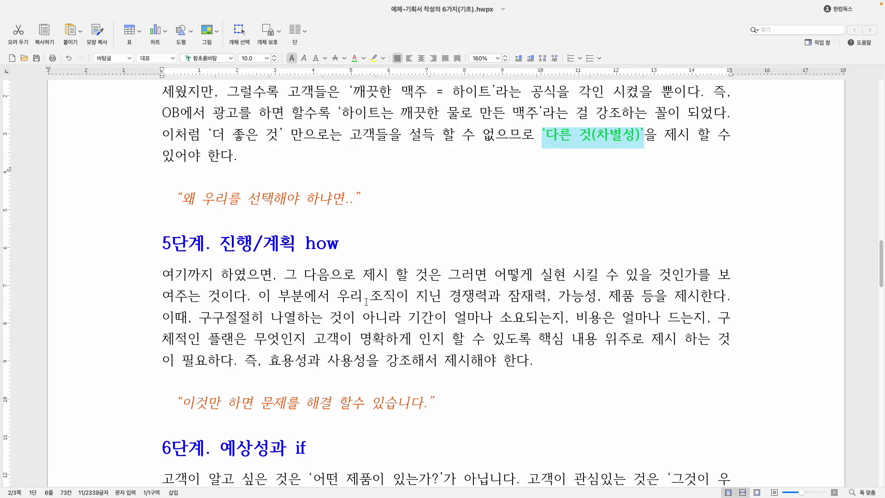
scroll(367, 301, "down", 1)
scroll(366, 301, "down", 1)
left_click(536, 307)
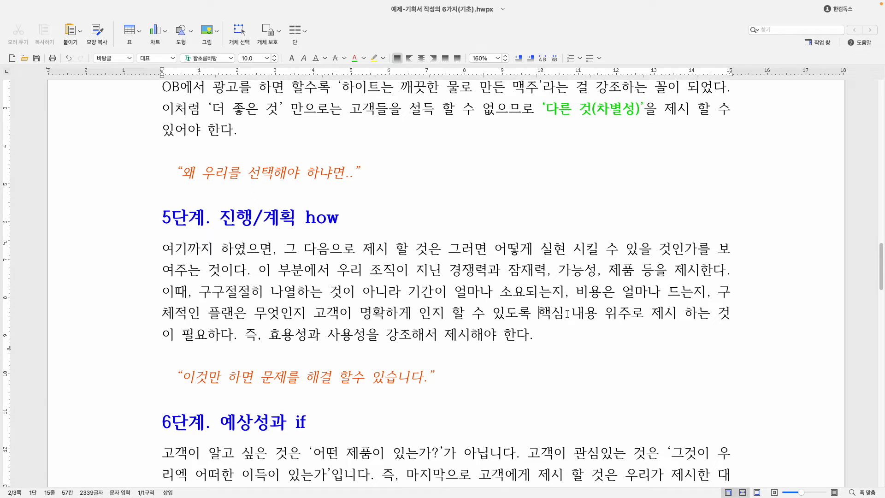
scroll(583, 267, "down", 10)
double_click(584, 266)
key("ctrl+b")
left_click(494, 265)
Review the heading, quote and key-phrase formatting throughout the document, from the title to the closing line.
scroll(395, 277, "up", 10)
scroll(395, 276, "up", 20)
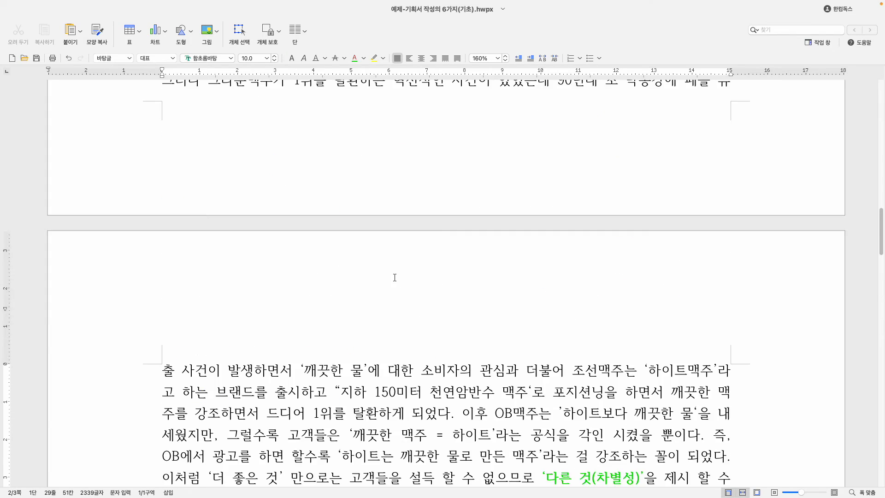
scroll(392, 278, "down", 6)
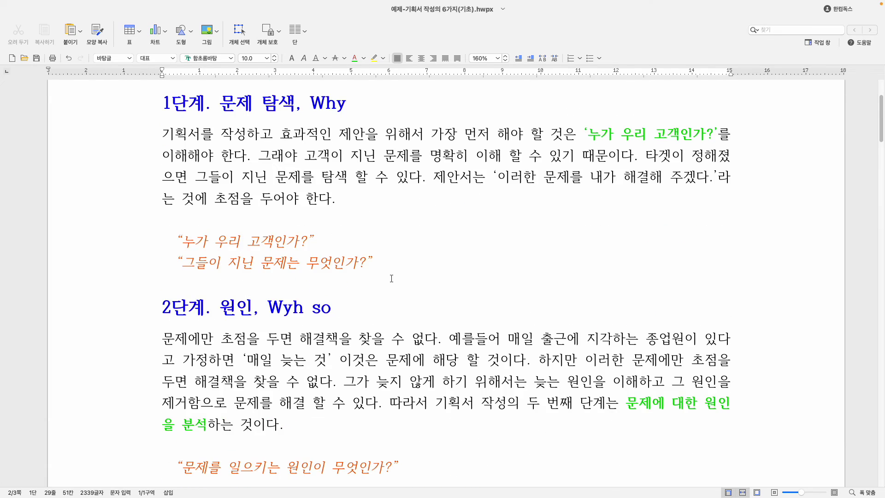
scroll(391, 278, "up", 4)
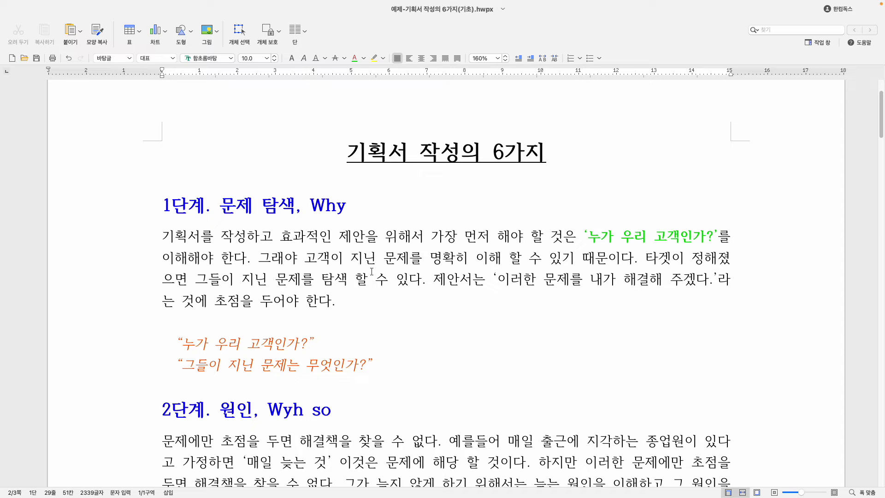
scroll(345, 262, "down", 20)
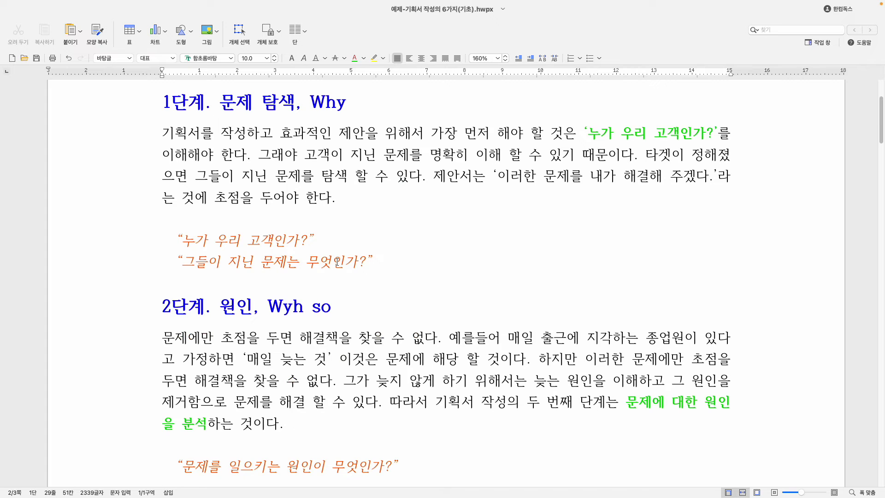
scroll(337, 261, "down", 8)
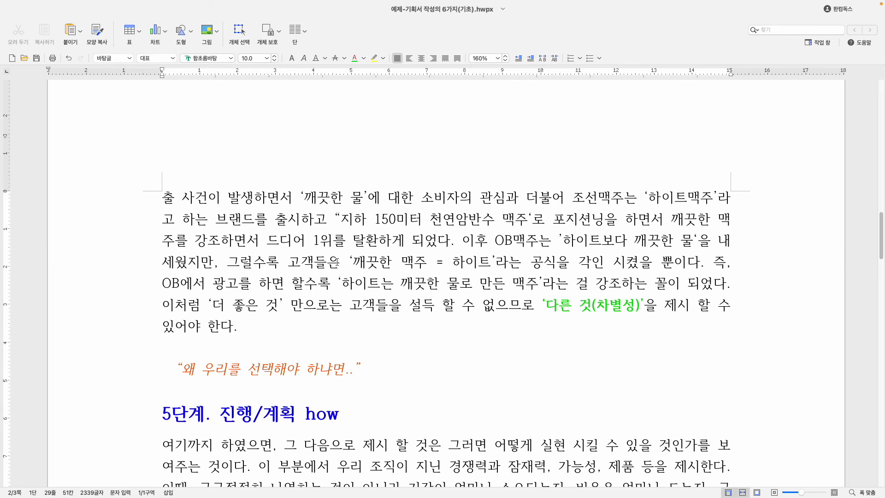
scroll(337, 262, "down", 16)
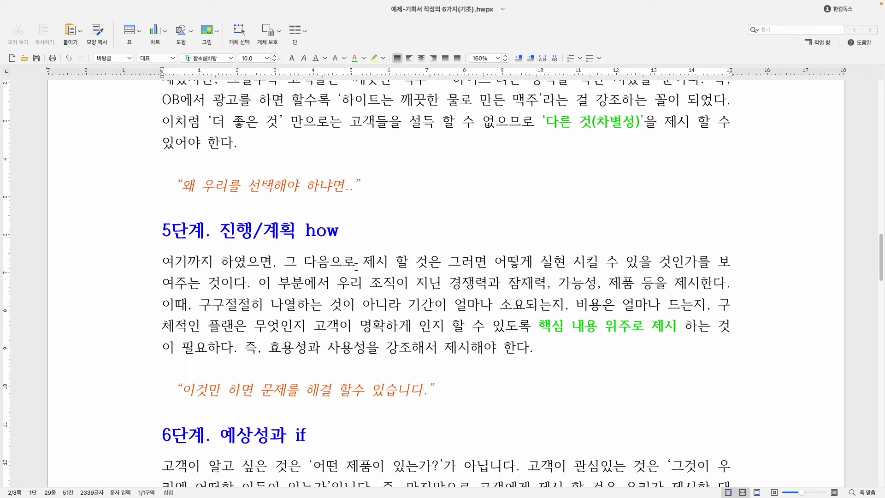
scroll(355, 265, "down", 13)
scroll(285, 248, "up", 2)
left_click(197, 230)
scroll(405, 181, "up", 7)
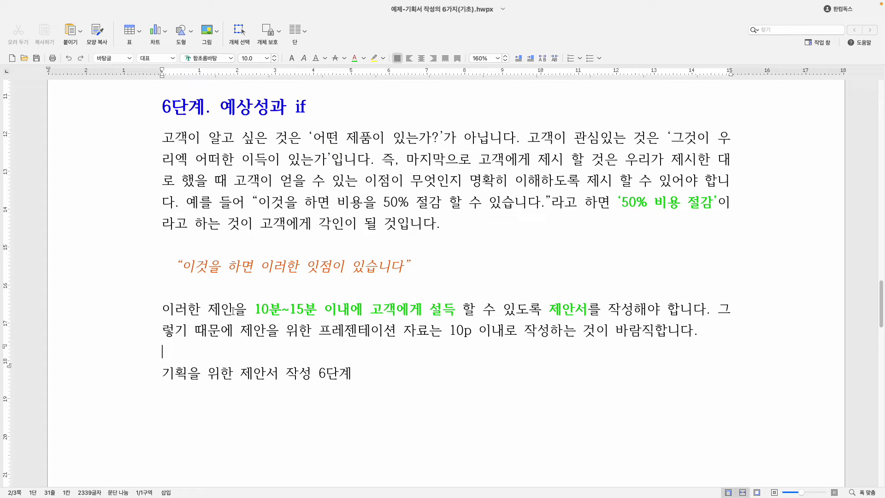
Insert blank lines above the closing line "기획을 위한 제안서 작성 6단계" to push it down the page.
left_click_drag(174, 373, 353, 374)
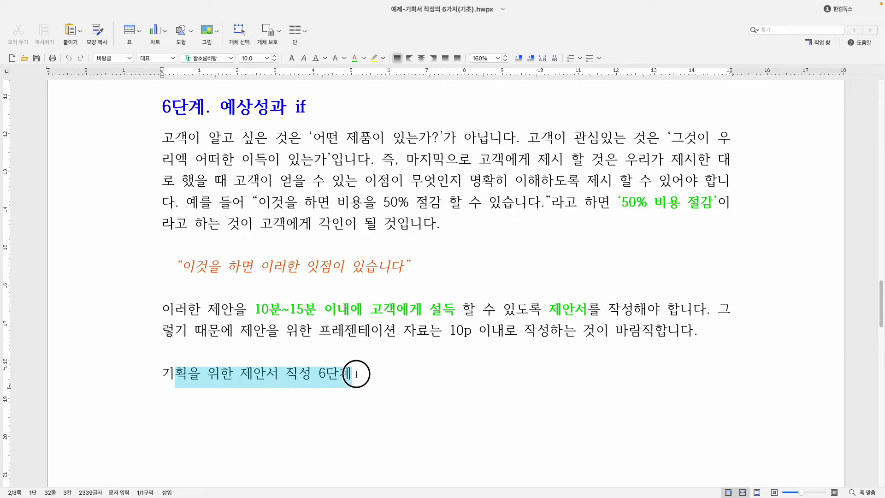
left_click(184, 351)
scroll(178, 348, "down", 1)
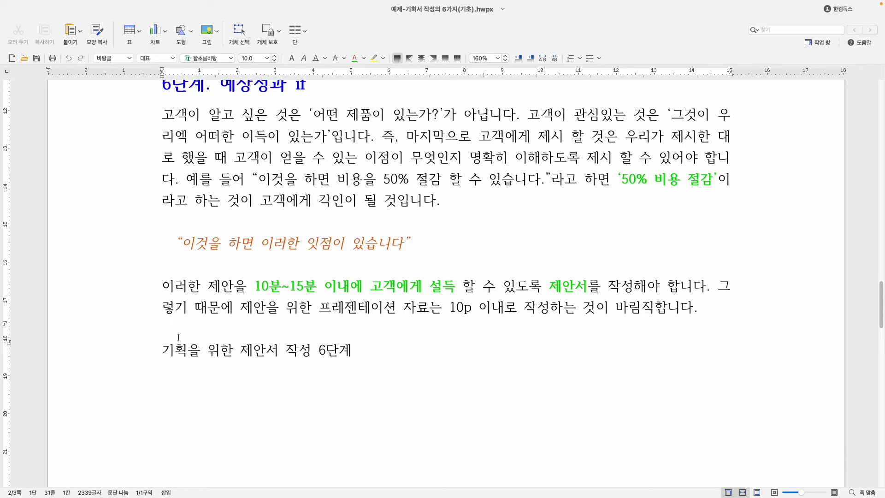
key("Return")
key("Return")
key("Return")
key("Return")
key("Return")
key("Return")
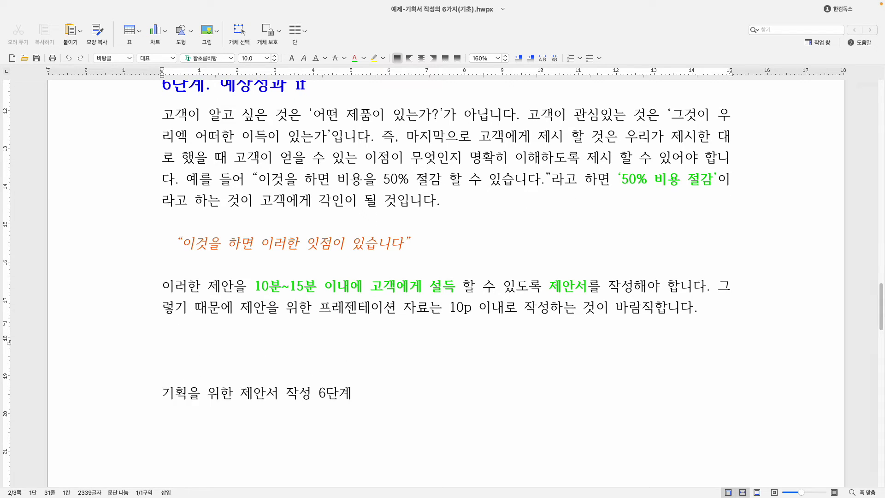
scroll(179, 327, "down", 4)
key("Return")
key("Return")
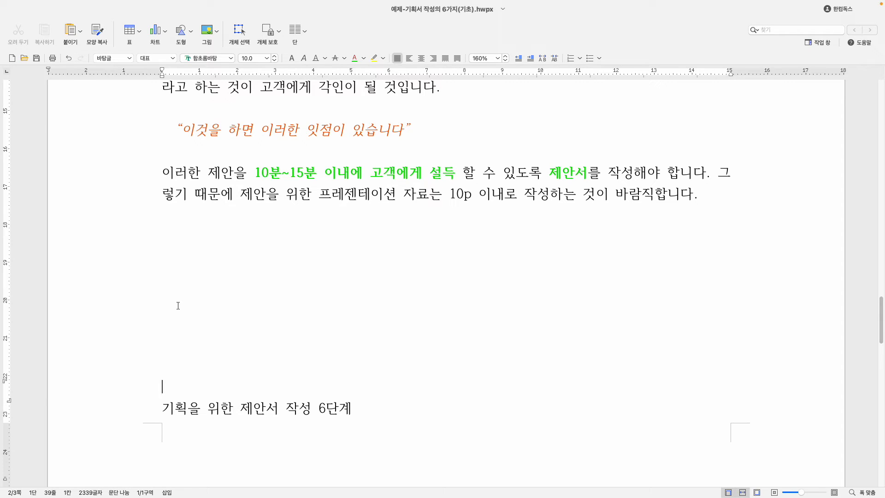
Delete the extra blank lines inserted above the closing line "기획을 위한 제안서 작성 6단계".
left_click(162, 216, "shift")
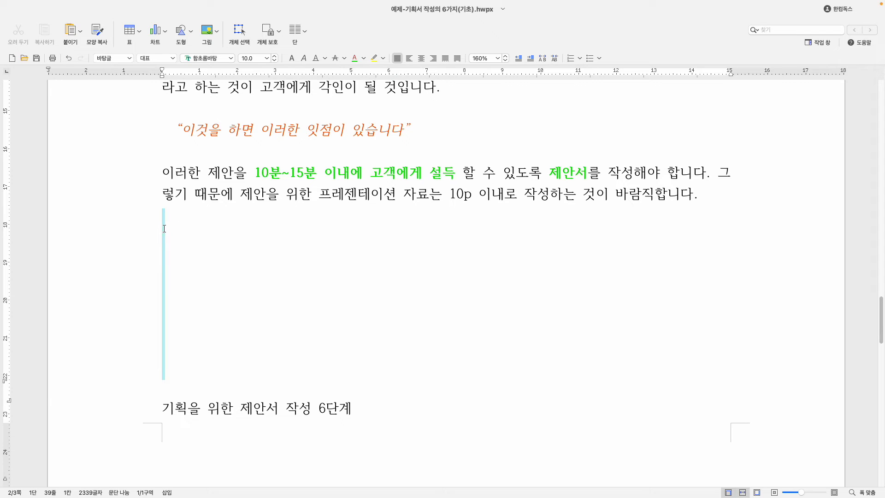
key("Delete")
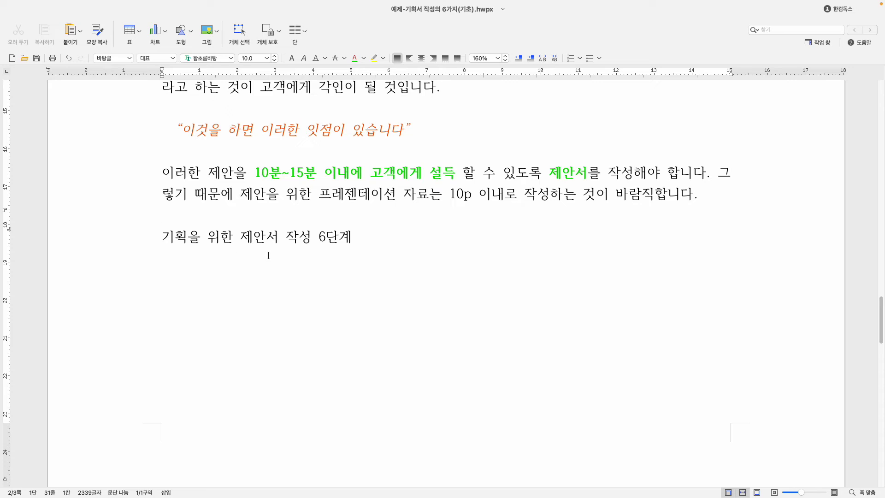
Insert a page break before the line "기획을 위한 제안서 작성 6단계" so it starts on a new page with its table.
left_click(161, 237)
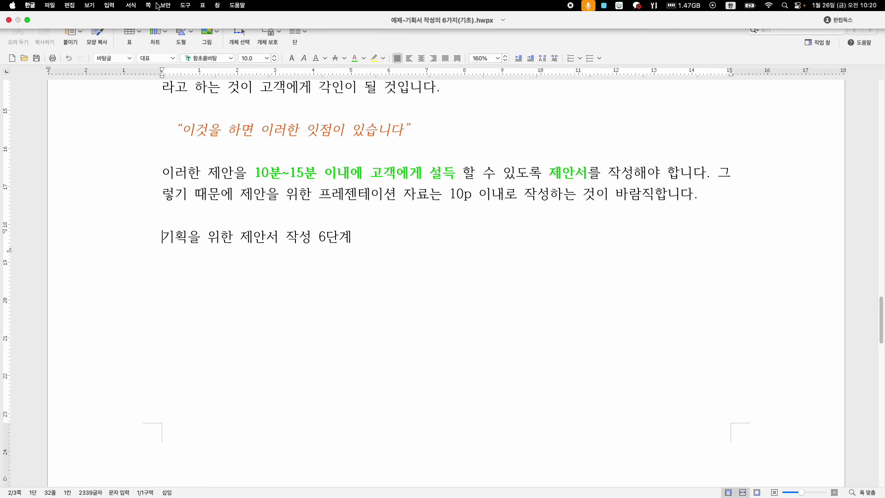
left_click(148, 5)
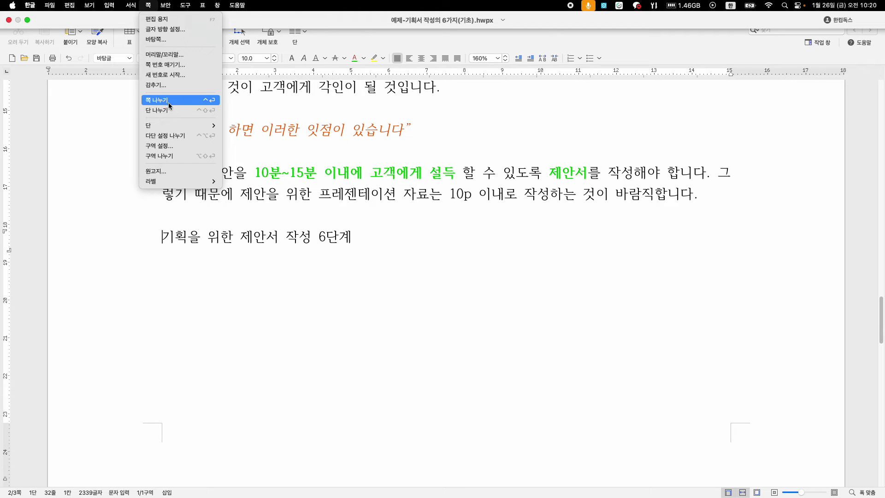
left_click(179, 229)
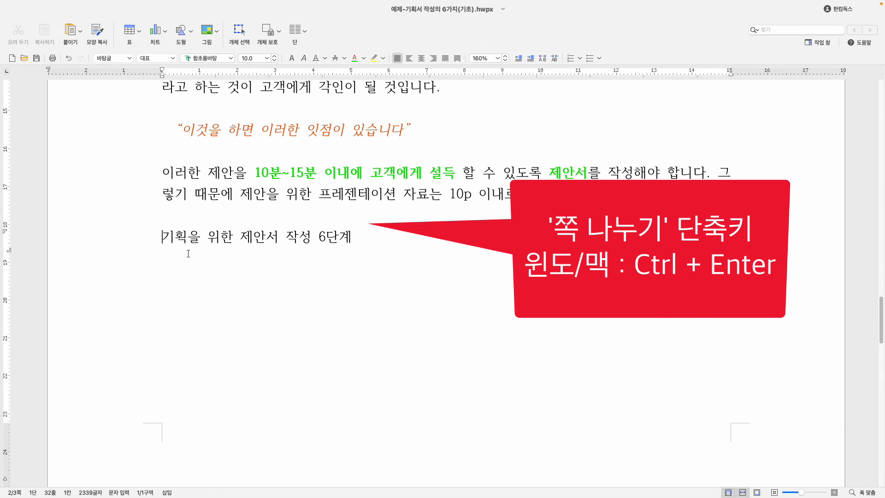
key("ctrl+Return")
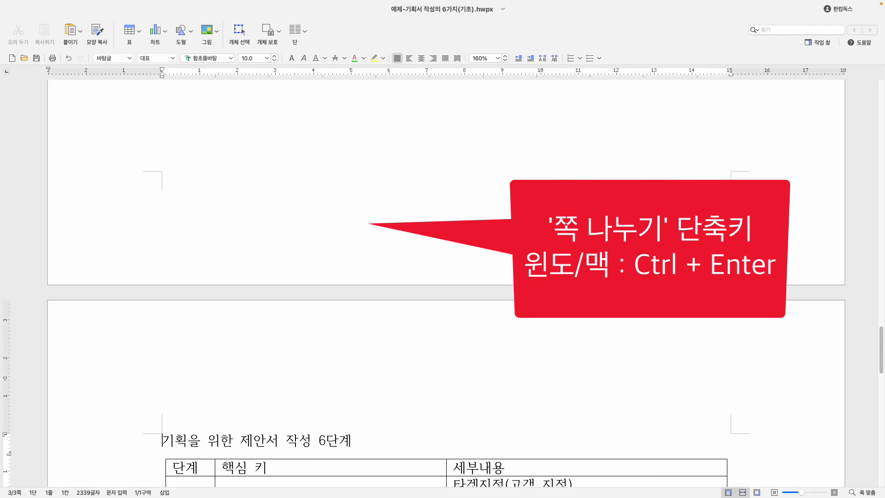
scroll(188, 249, "up", 5)
scroll(173, 245, "down", 2)
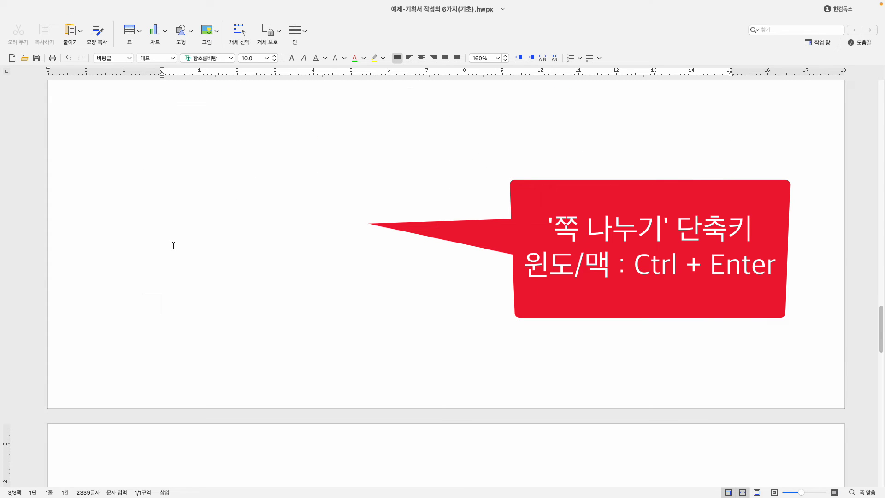
Test the page break by adding "ㄴㄴㄴ" and two line breaks below the last paragraph of 6단계.
scroll(173, 245, "up", 2)
left_click(201, 201)
type("ㄴㄴㄴ")
key("Return")
key("Return")
scroll(202, 203, "down", 5)
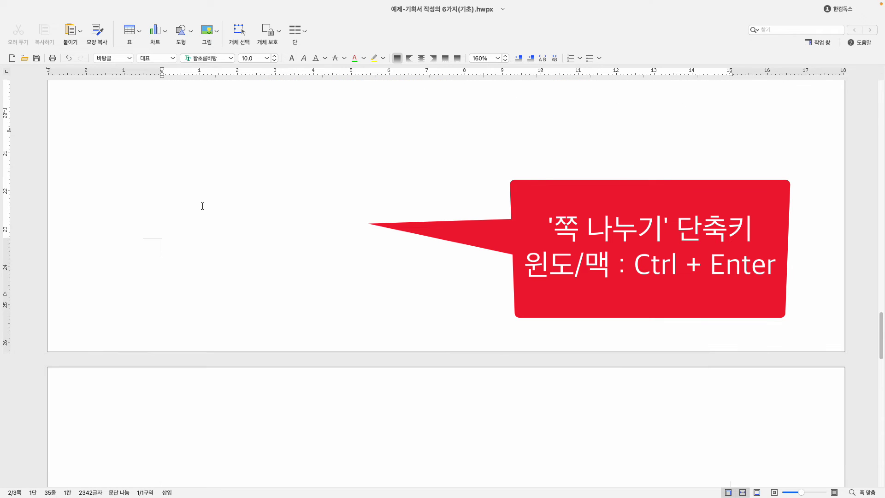
scroll(194, 340, "up", 5)
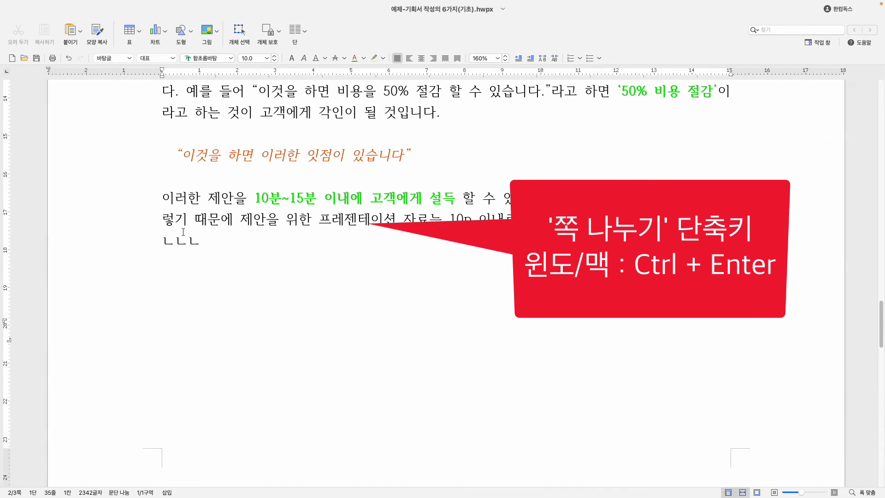
Delete the "ㄴㄴㄴ" test text and the blank lines beneath it at the end of 6단계.
left_click(151, 242)
key("shift+Down")
key("shift+Down")
key("shift+Down")
scroll(213, 243, "down", 5)
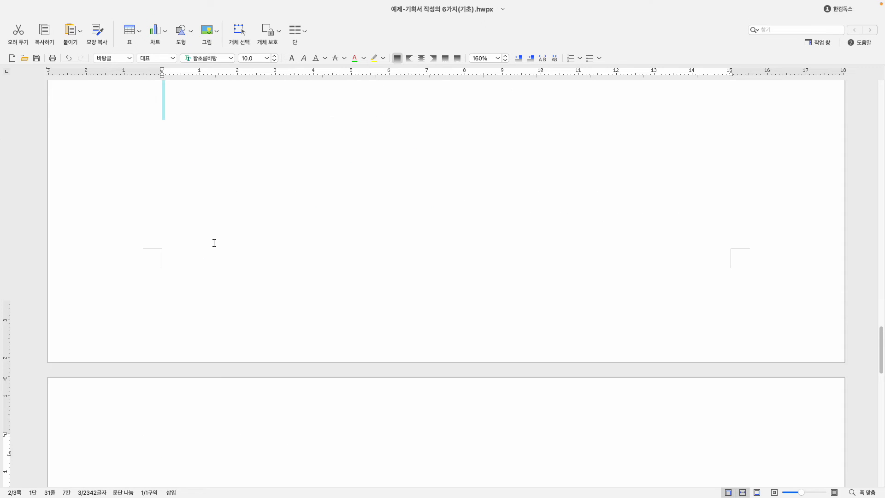
key("BackSpace")
Copy both the character and paragraph formatting of the document title "기획서 작성의 6가지".
scroll(205, 241, "down", 10)
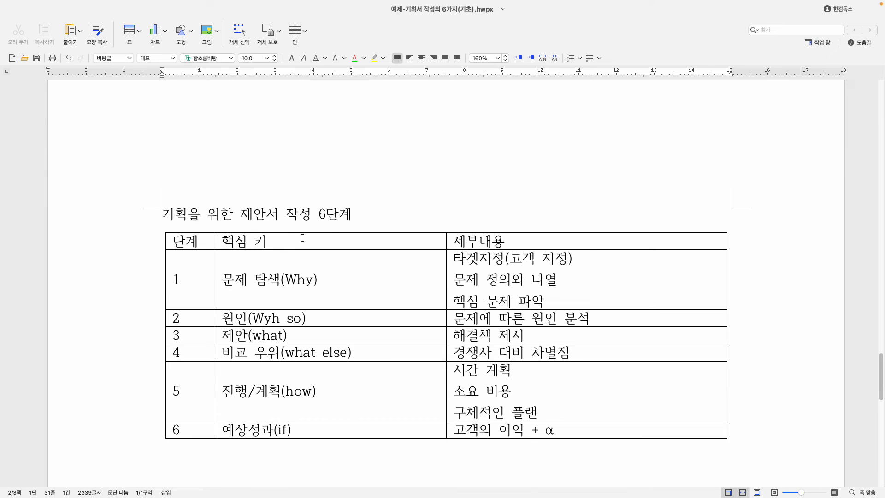
left_click_drag(352, 215, 153, 221)
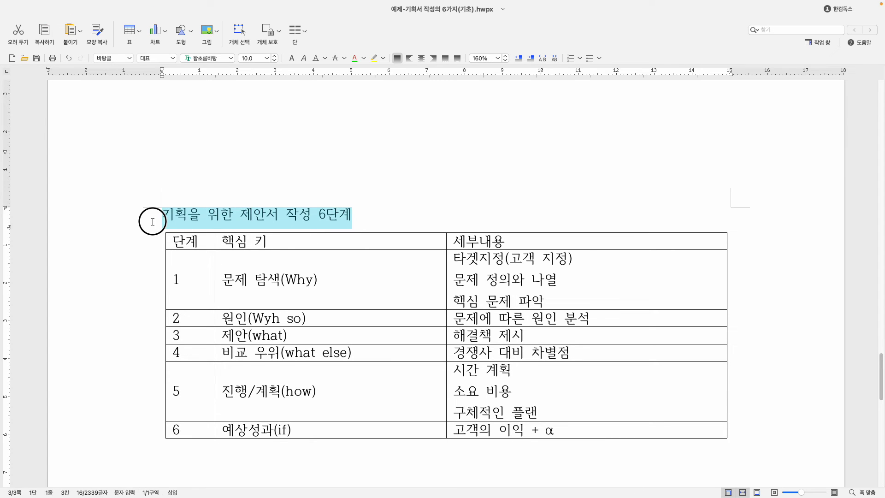
left_click(252, 219)
scroll(272, 239, "up", 5)
scroll(272, 240, "up", 20)
scroll(286, 238, "up", 5)
left_click(440, 237)
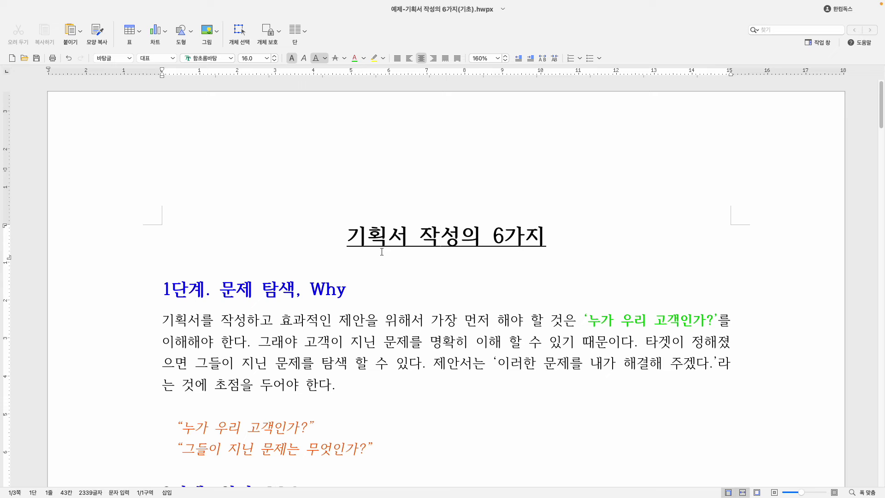
key("alt+c")
left_click(358, 132)
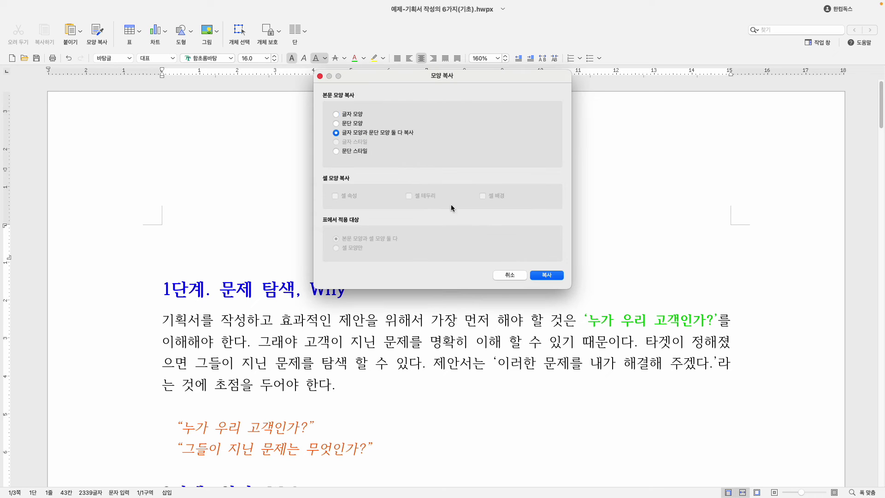
left_click(546, 275)
Apply the copied title formatting to "기획을 위한 제안서 작성 6단계" above the table and remove its underline.
scroll(392, 271, "down", 20)
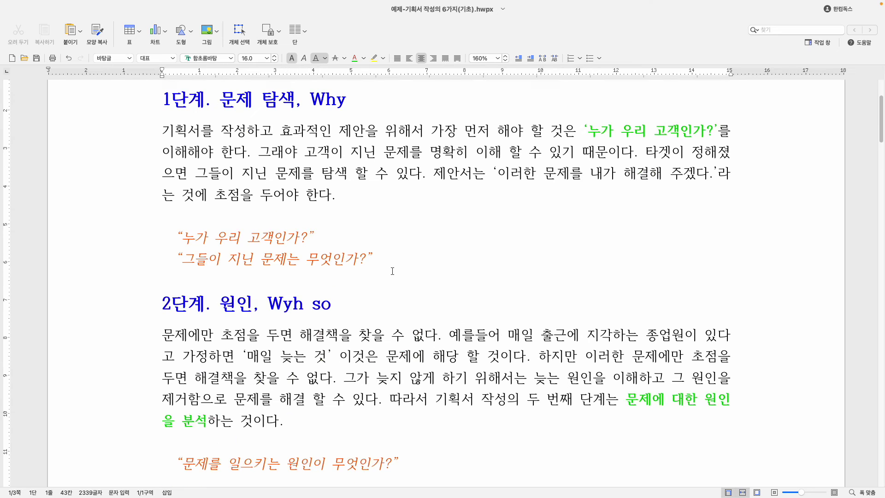
scroll(393, 271, "down", 20)
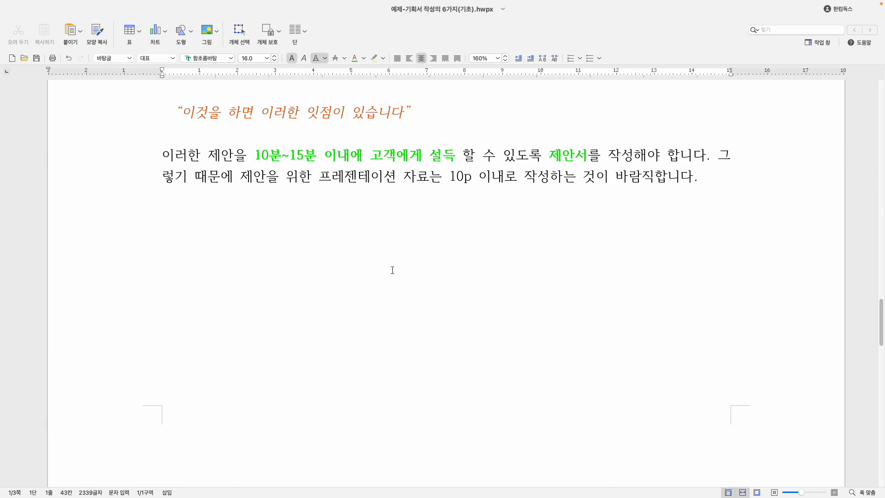
left_click(127, 303)
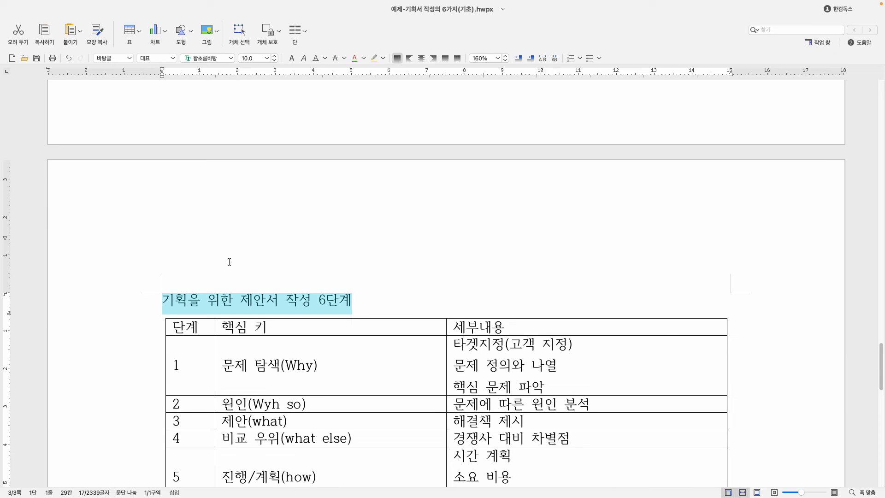
key("alt+c")
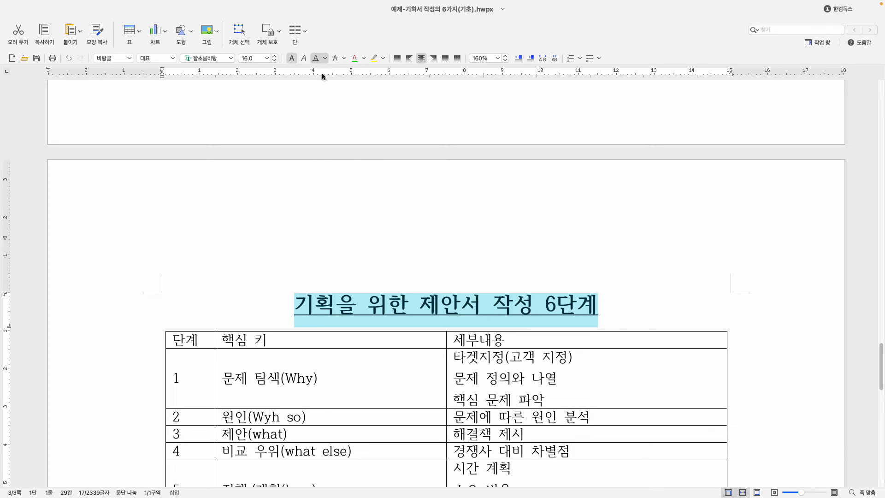
left_click(316, 58)
scroll(323, 164, "down", 5)
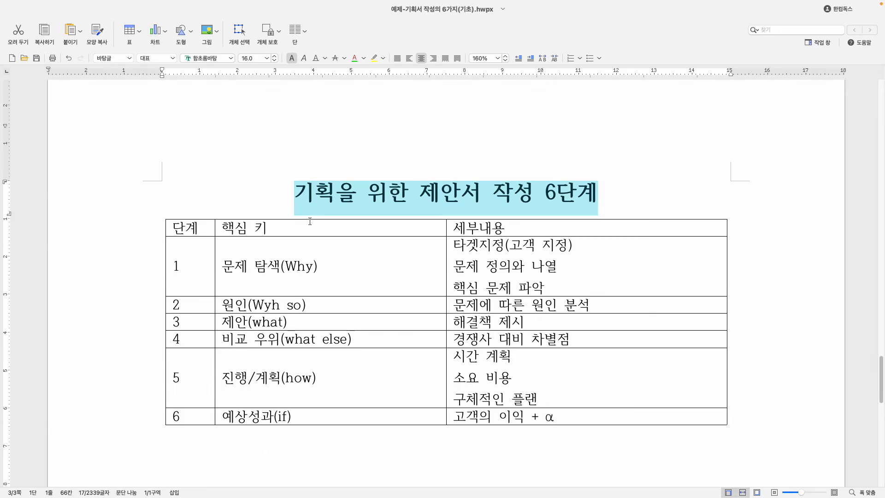
Increase the height of all rows in the table under "기획을 위한 제안서 작성 6단계".
left_click(500, 268)
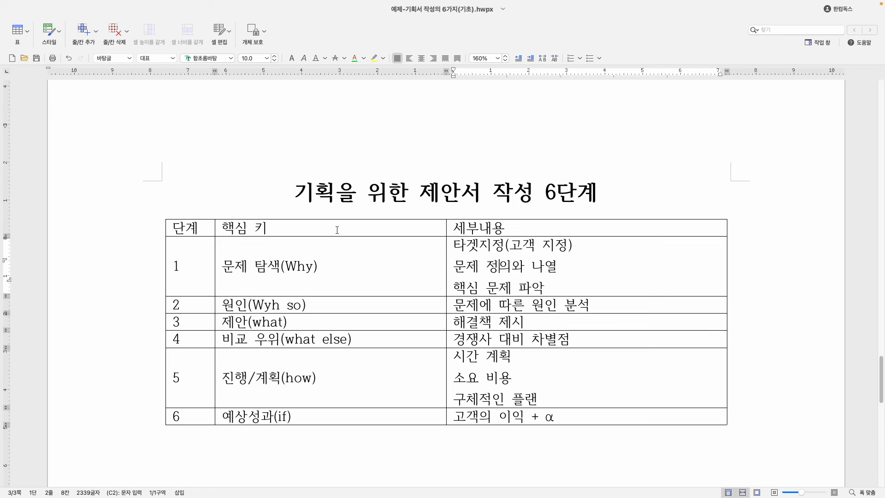
left_click_drag(200, 228, 189, 417)
left_click(187, 479)
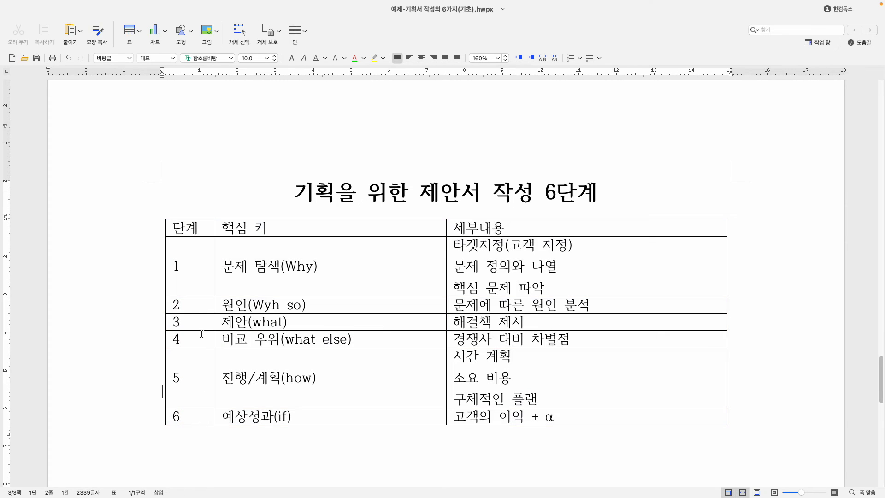
left_click_drag(191, 230, 457, 416)
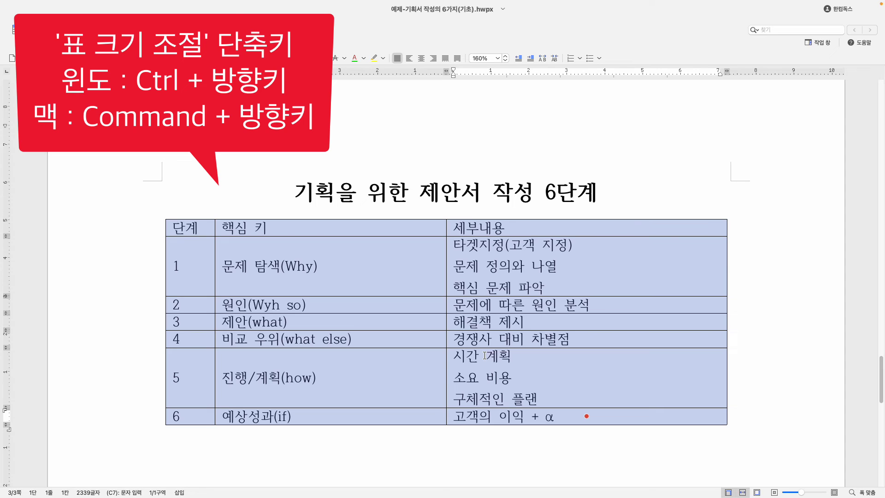
key("super+Down")
key("super+Down")
key("super+Down")
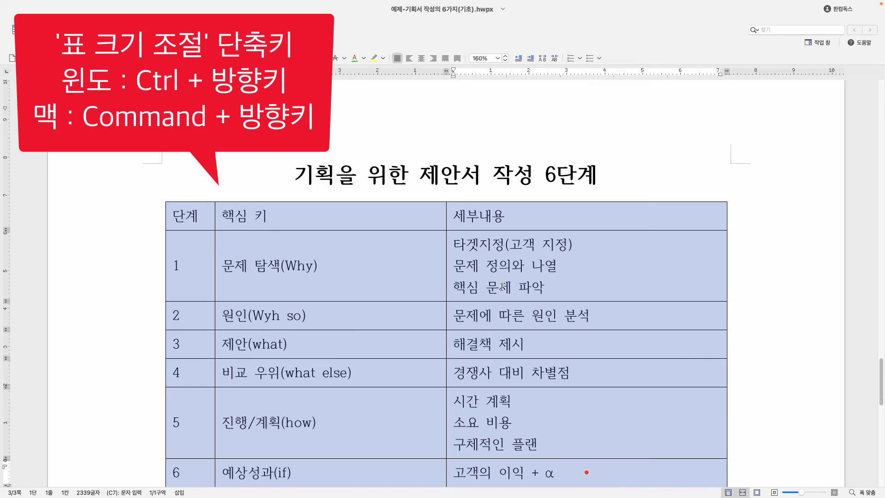
Center the text in the table's 단계 column and in the 핵심 키 and 세부내용 header cells.
left_click(331, 278)
left_click(201, 227)
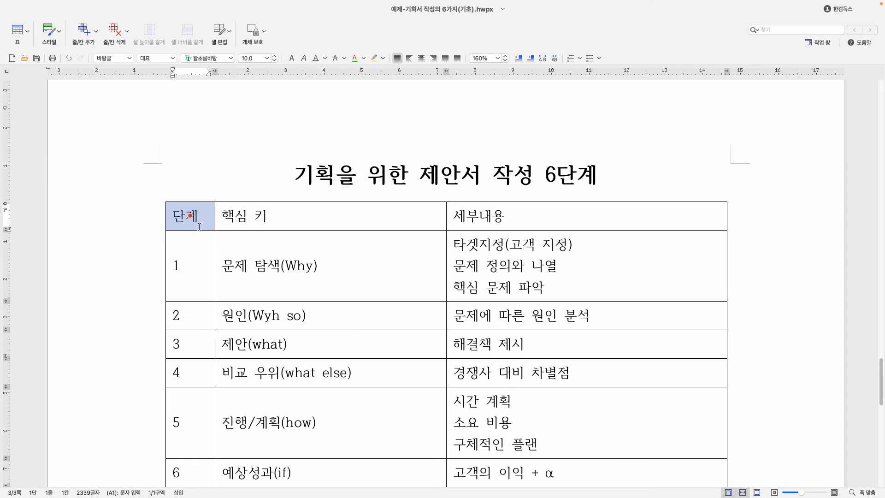
scroll(198, 265, "down", 2)
left_click(190, 407, "shift")
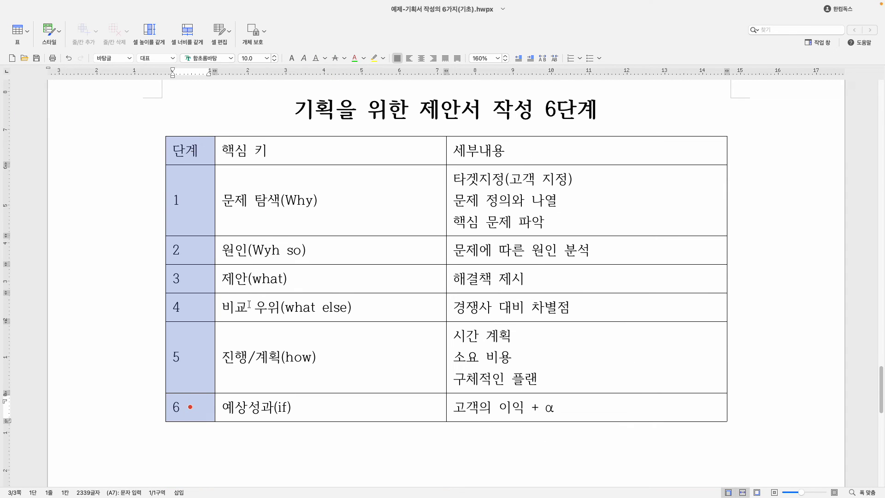
left_click(421, 57)
left_click_drag(326, 148, 586, 150)
left_click(421, 59)
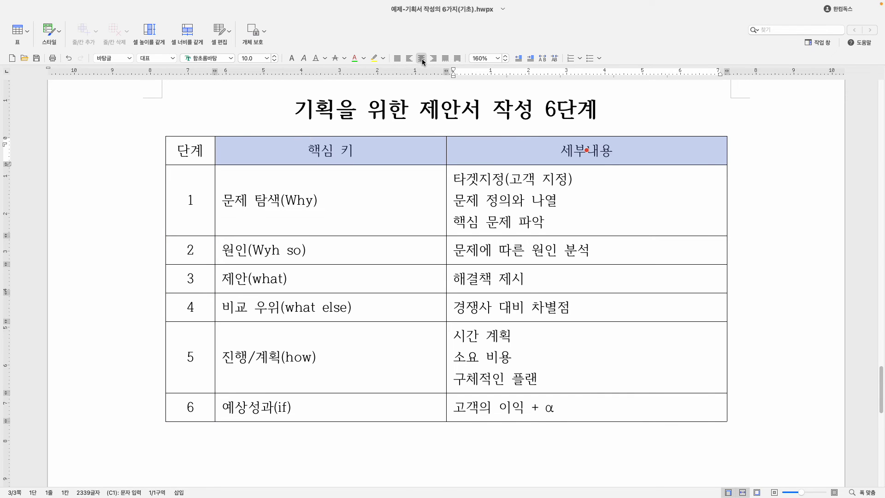
Add filled round bullets to all entries below the 세부내용 header in the table.
left_click_drag(455, 184, 640, 408)
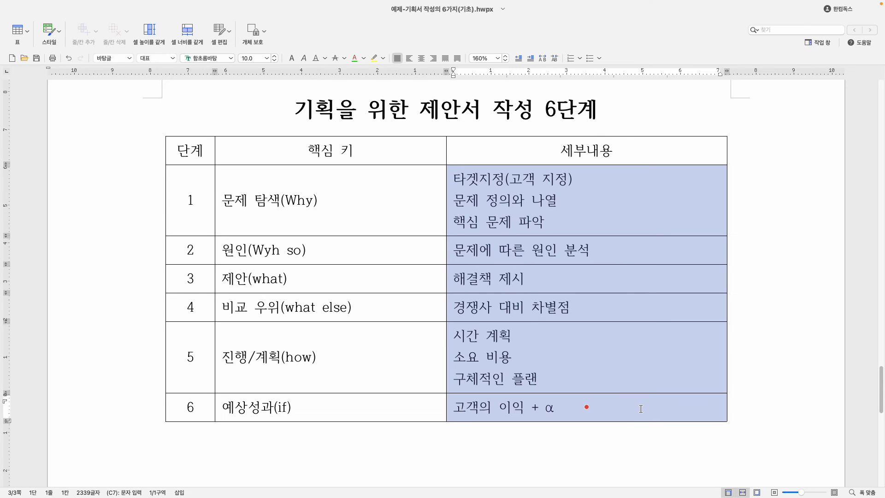
left_click(600, 59)
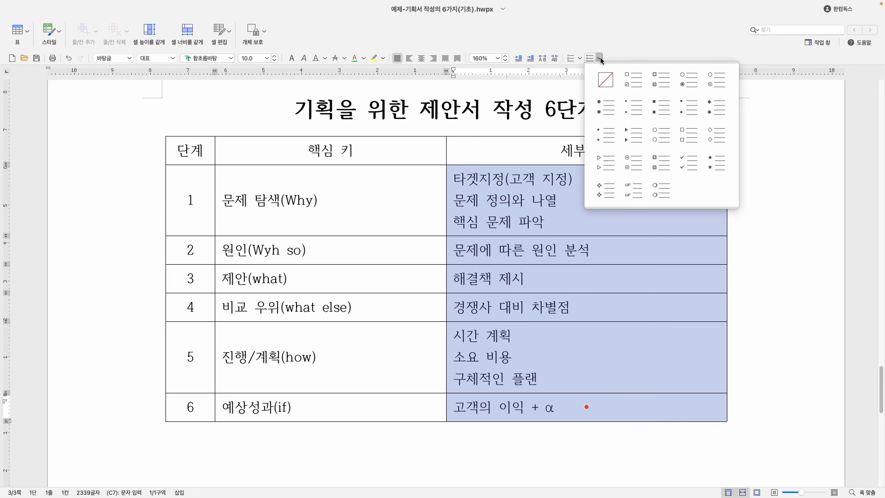
left_click(625, 99)
left_click(745, 186)
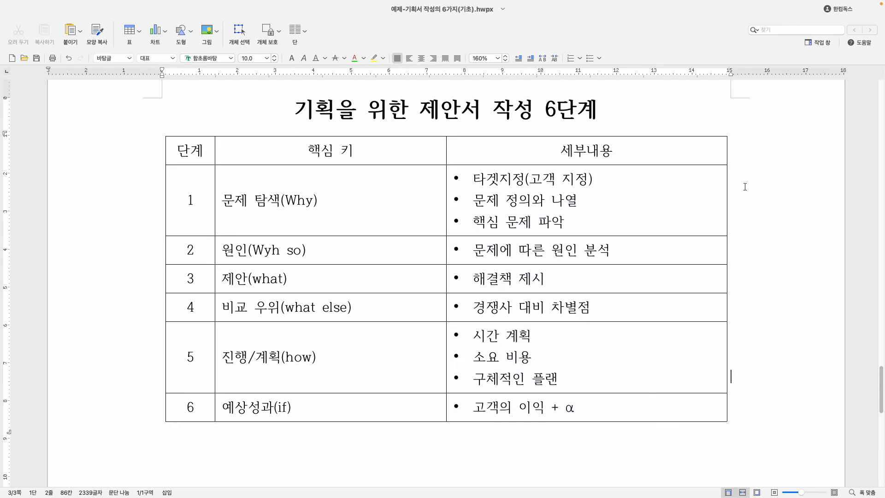
Review the formatted table and the page bottoms, going back through the document to the title.
scroll(526, 236, "up", 3)
scroll(525, 236, "down", 1)
scroll(526, 236, "down", 5)
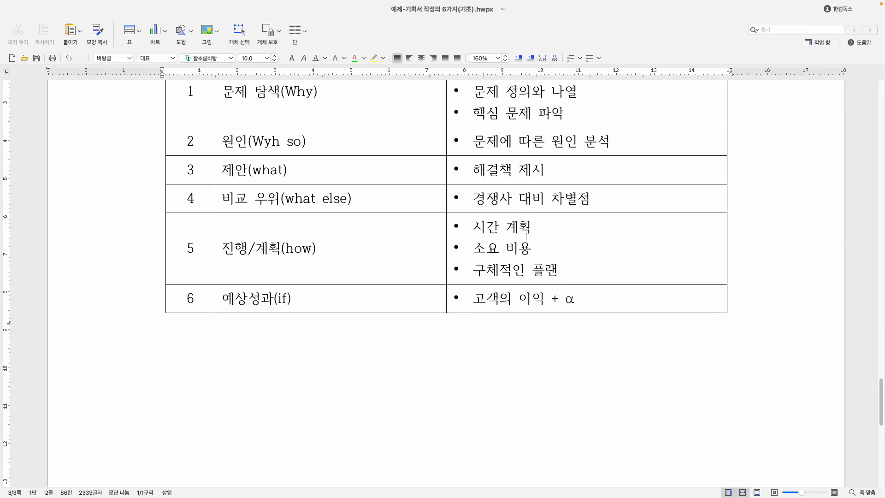
scroll(526, 236, "up", 8)
scroll(526, 235, "up", 5)
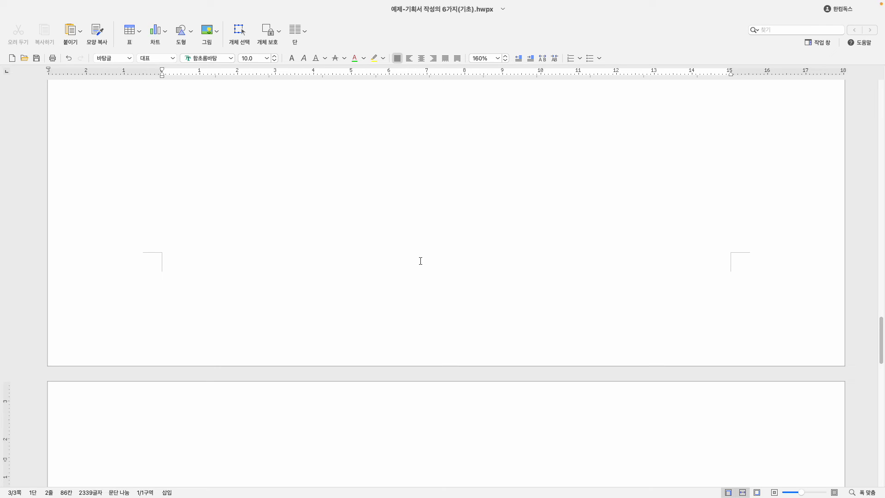
scroll(474, 295, "down", 1)
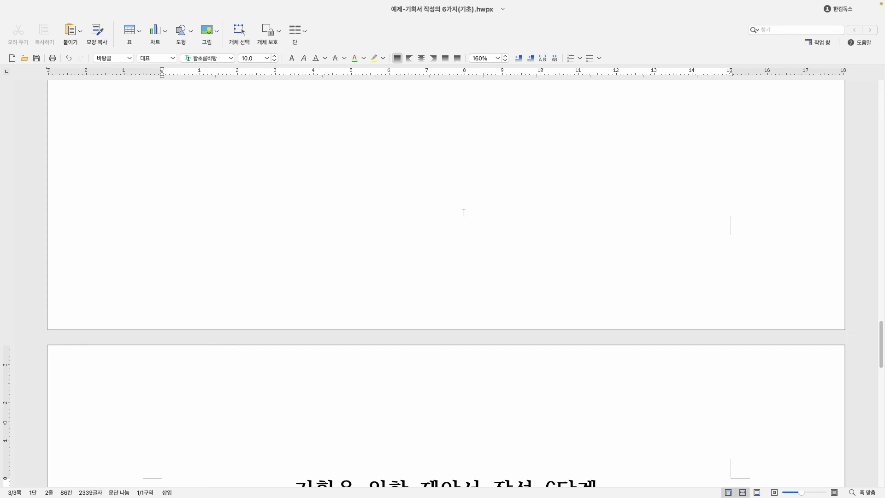
scroll(466, 218, "up", 20)
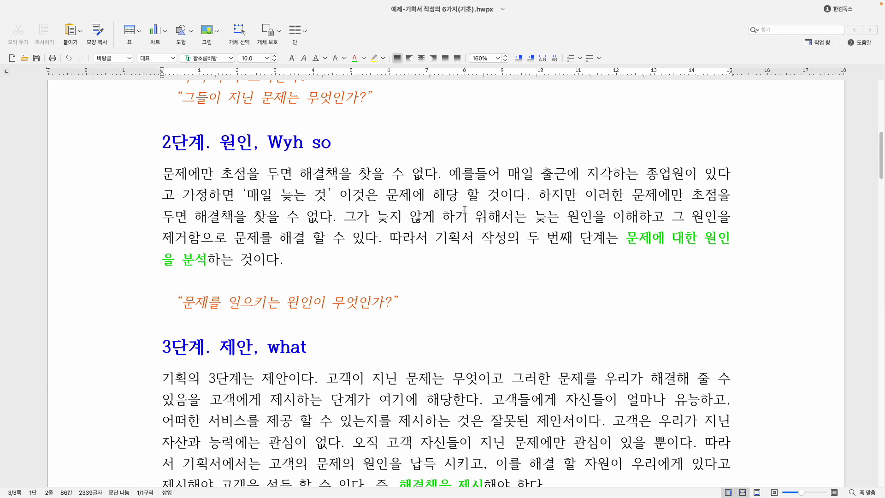
scroll(464, 210, "up", 20)
Add page numbers at the bottom centre of the pages in the 1,2,3 format with dashes.
left_click(560, 237)
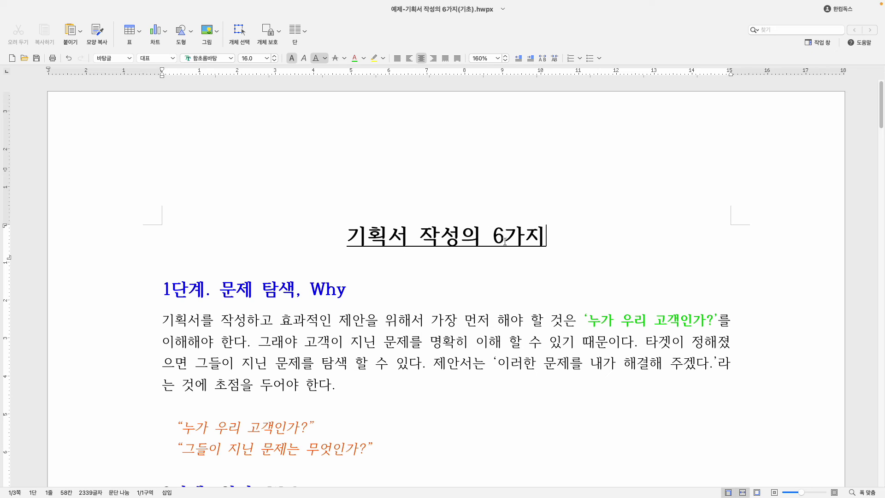
mouse_move(190, 5)
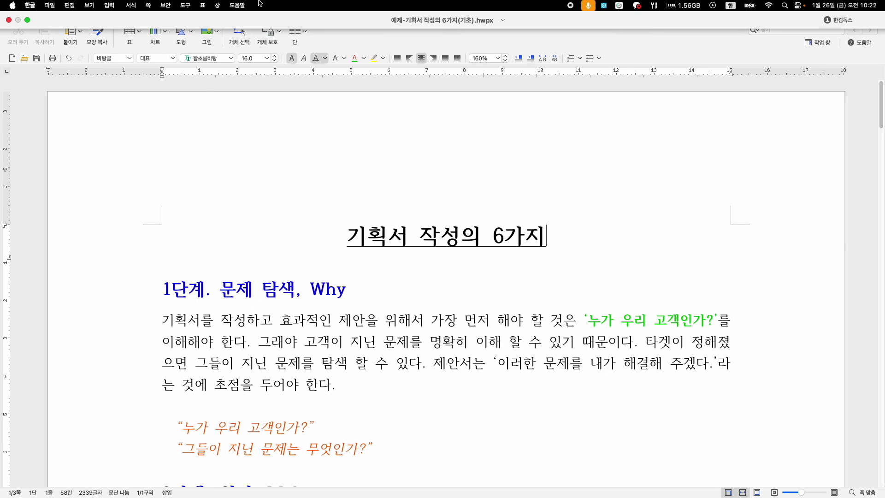
left_click(151, 7)
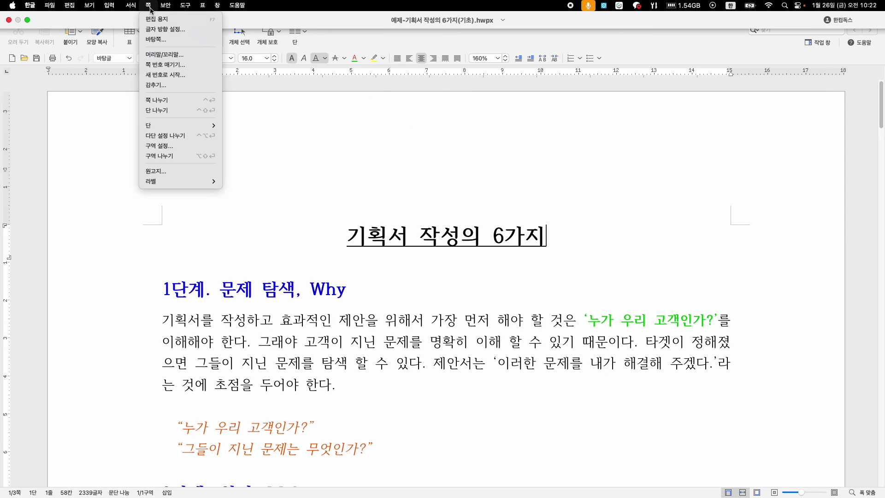
left_click(170, 67)
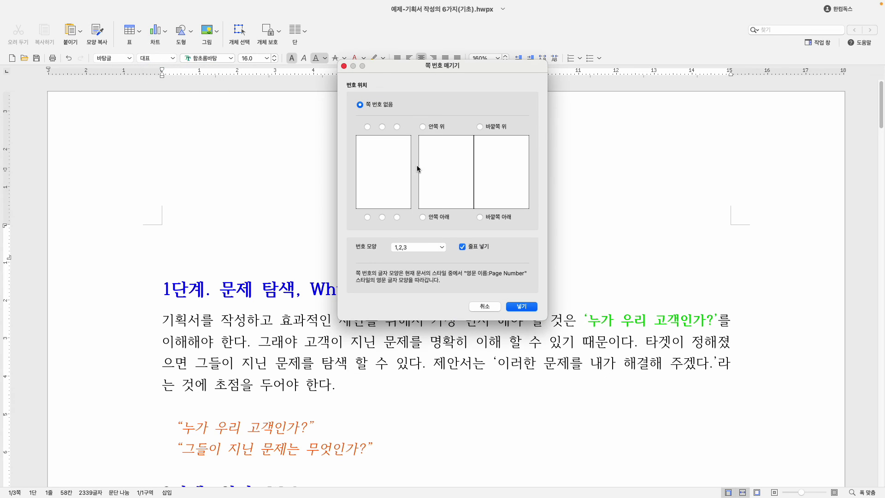
left_click(382, 217)
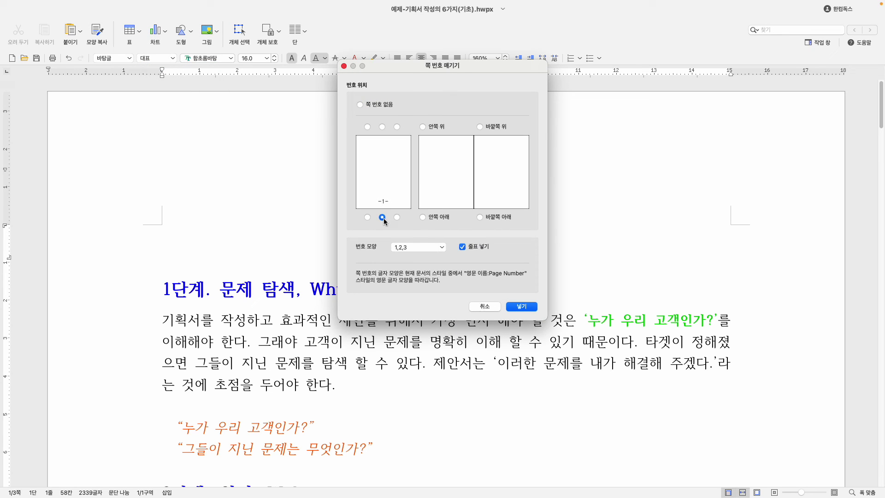
left_click(519, 307)
Check the page numbers at the page bottoms, fit whole pages in the view, and review the full document layout back to the title.
scroll(416, 376, "down", 15)
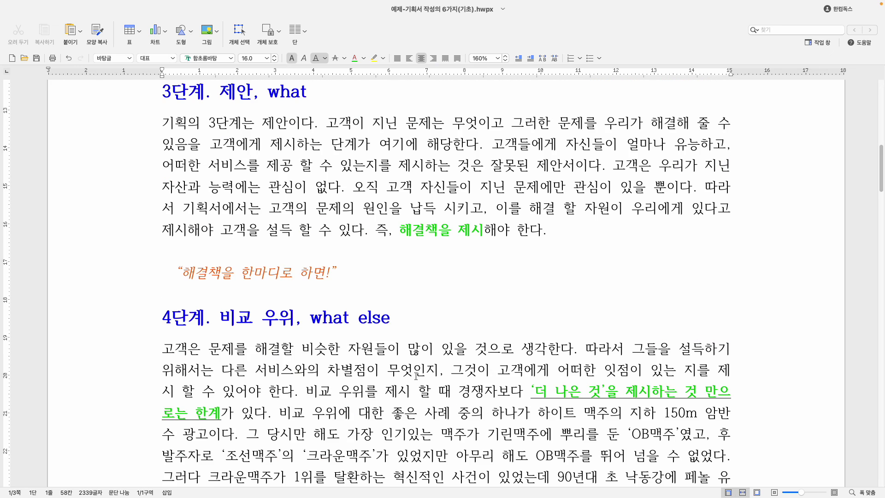
scroll(416, 375, "down", 5)
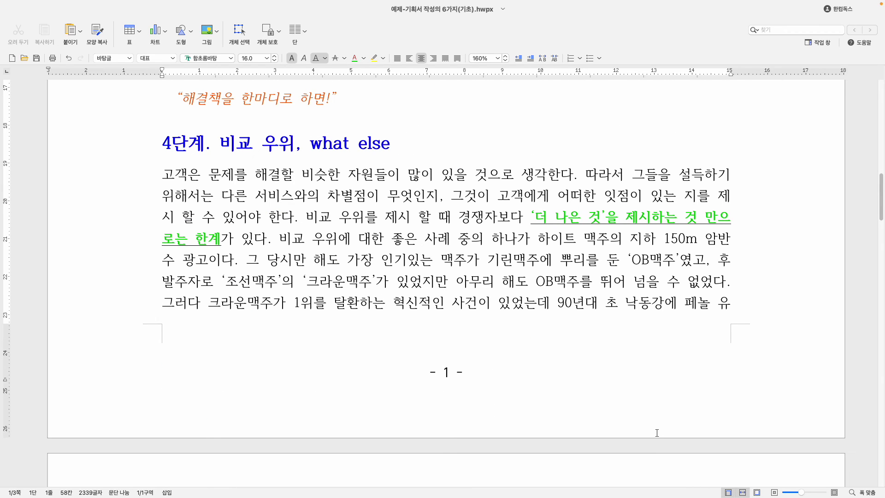
left_click(756, 492)
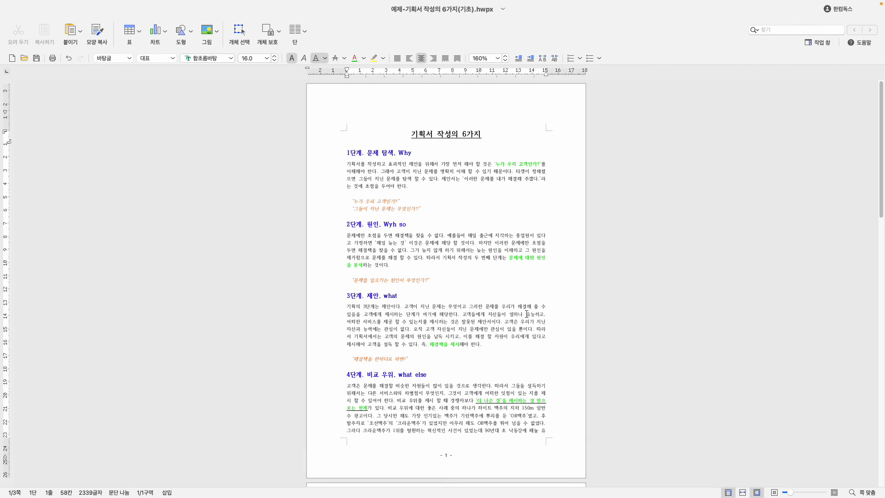
scroll(446, 248, "down", 5)
scroll(446, 248, "down", 9)
scroll(447, 248, "down", 7)
scroll(447, 247, "up", 3)
scroll(446, 248, "up", 15)
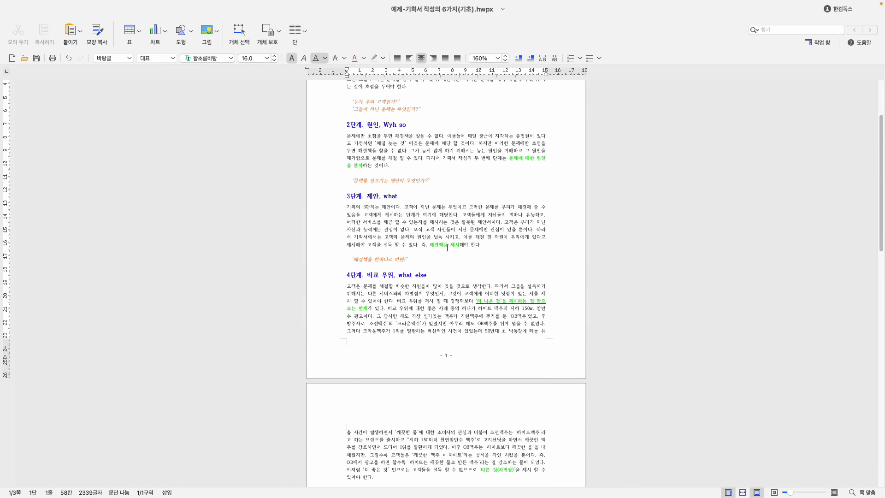
scroll(446, 248, "up", 3)
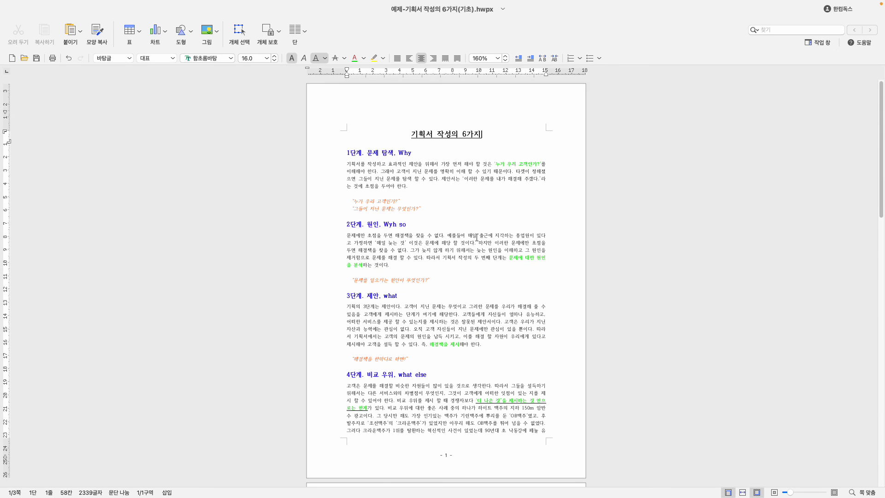